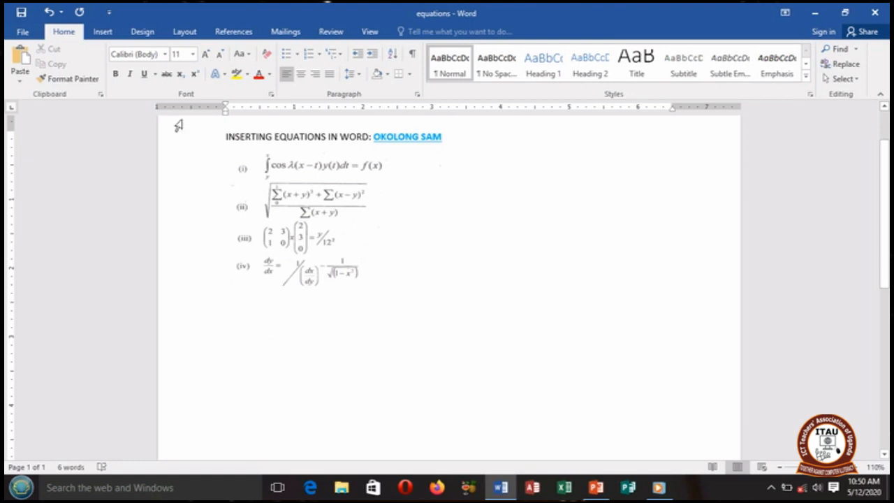
# Step: Insert a new Microsoft Equation 3.0 object on the empty line below the four sample equations
pyautogui.click(103, 32)
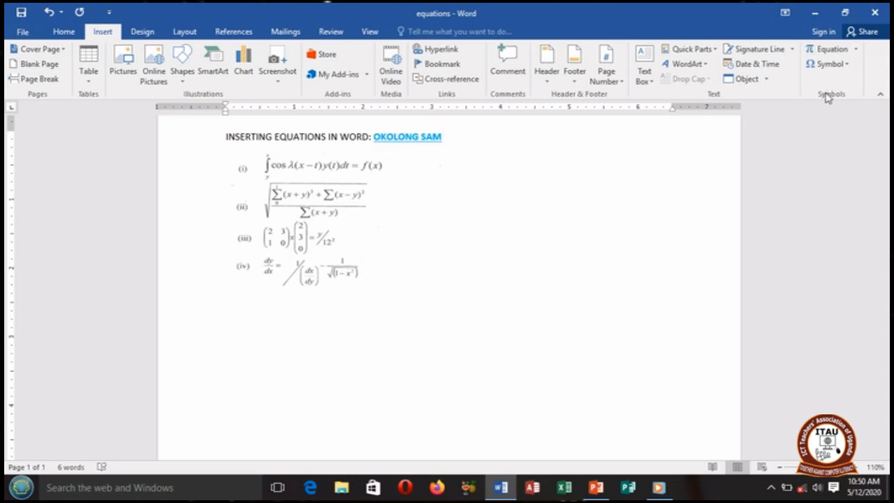
pyautogui.click(743, 79)
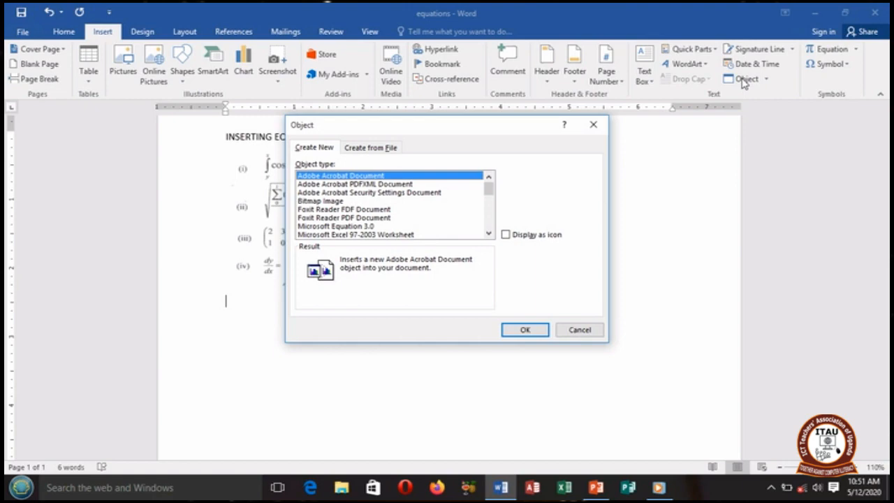
pyautogui.doubleClick(331, 227)
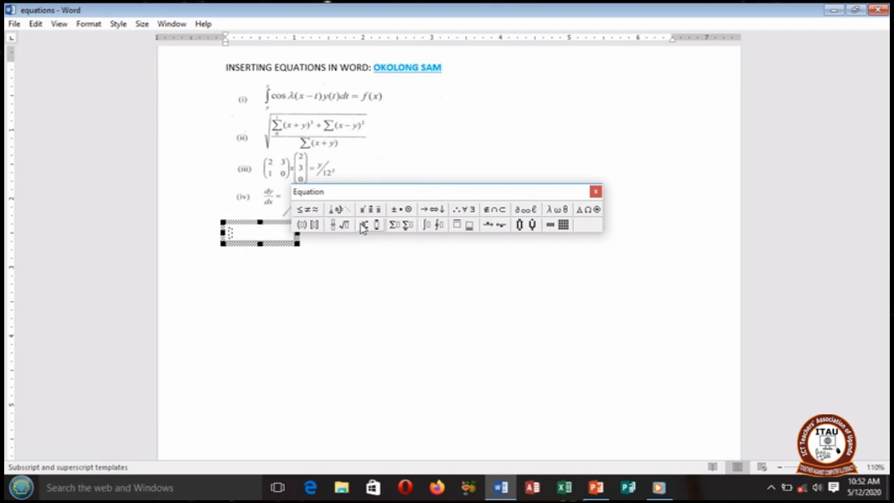
# Step: Insert a definite integral with overscript and underscript limits, with y as the lower limit and x as the upper limit
pyautogui.click(433, 224)
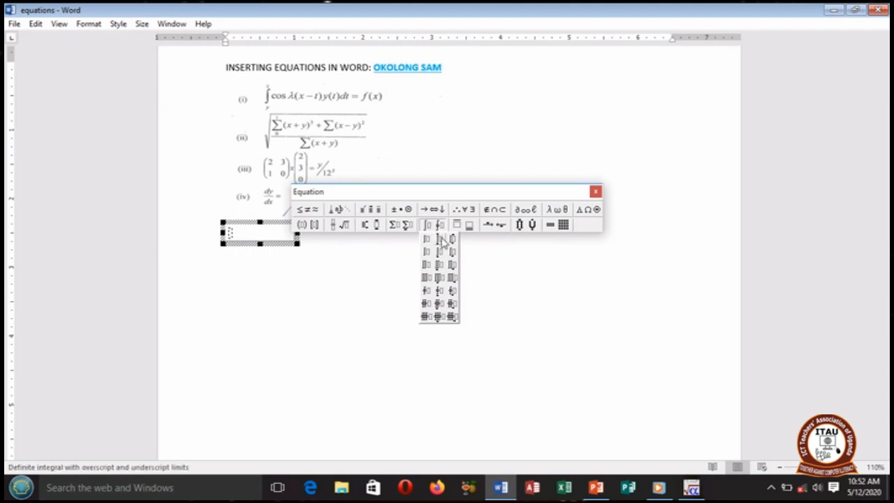
pyautogui.click(441, 240)
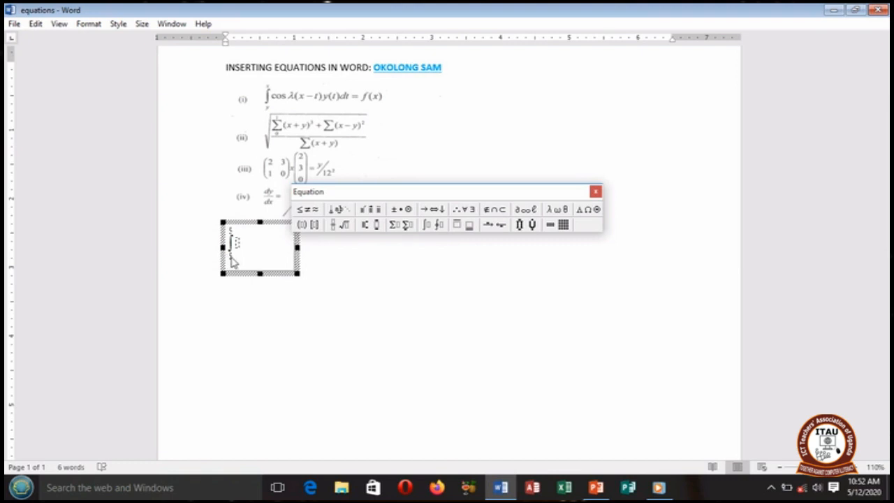
pyautogui.click(231, 257)
pyautogui.write('y')
pyautogui.write('x')
# Step: Enter the first part of the integrand as cos λ(x − t), using the lowercase lambda symbol and a round-bracket template
pyautogui.write('cos')
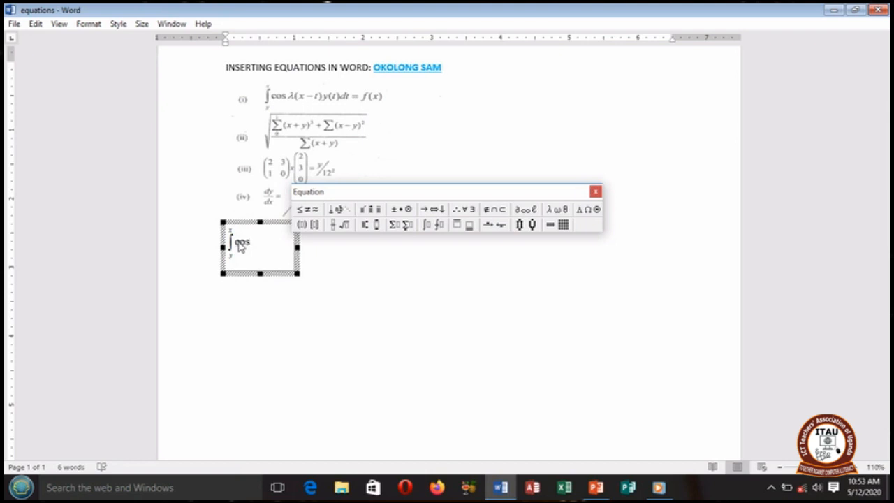
pyautogui.click(560, 214)
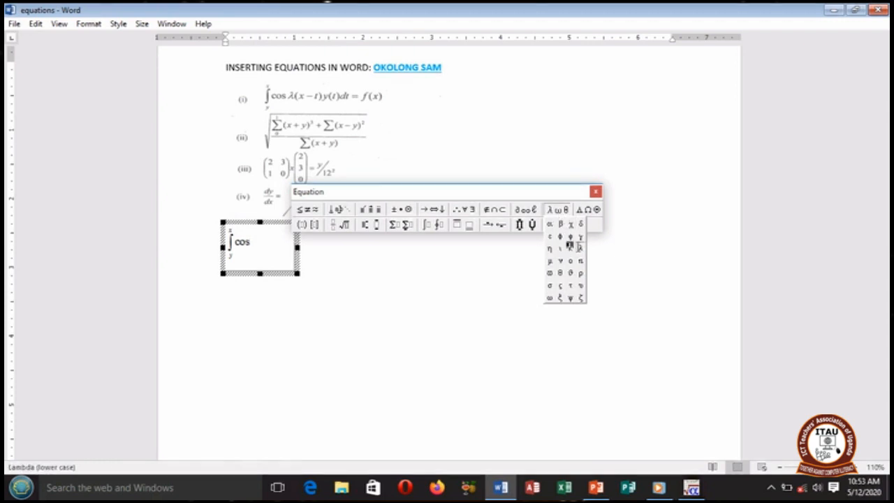
pyautogui.click(580, 249)
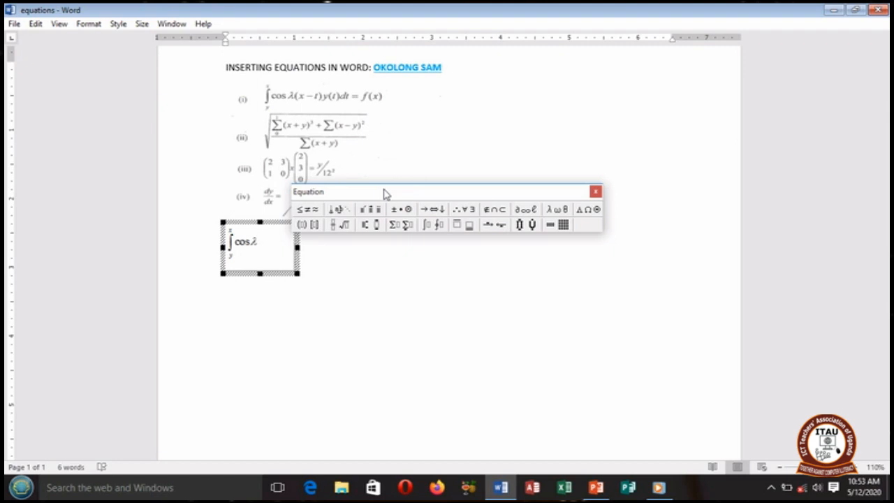
pyautogui.click(311, 226)
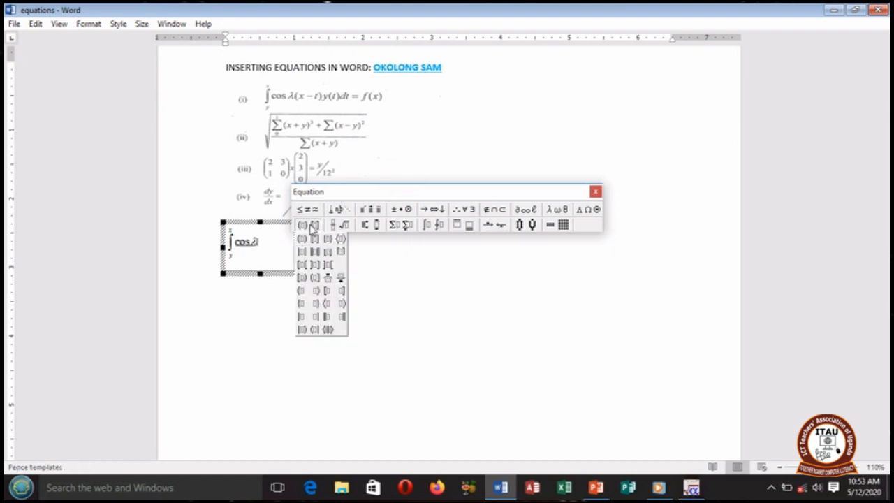
pyautogui.click(302, 238)
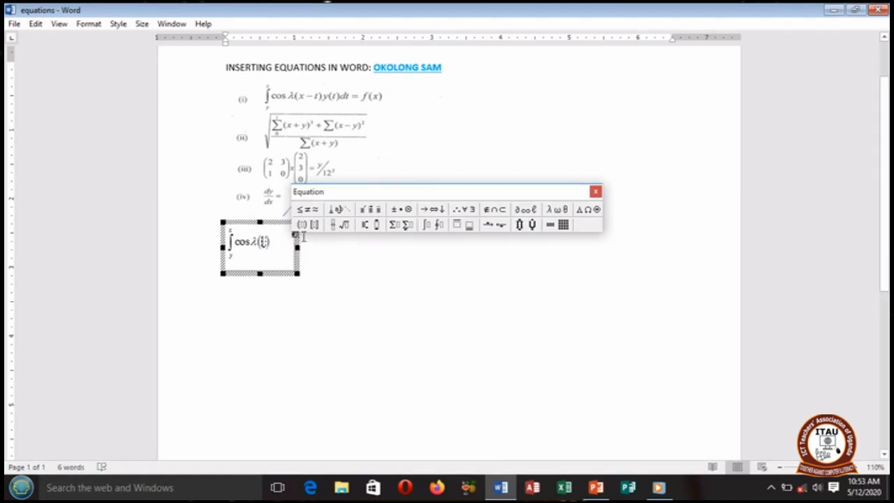
pyautogui.write('x-')
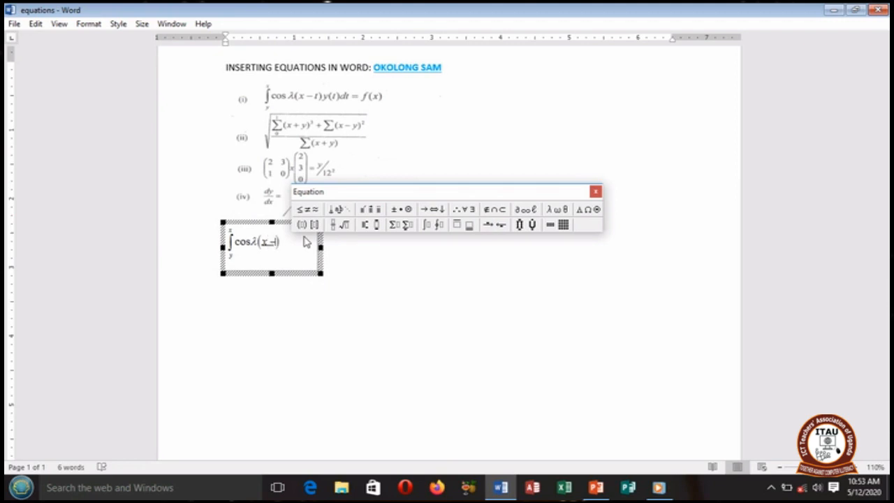
pyautogui.write('t')
pyautogui.press('Tab')
# Step: Append y(t) to the integrand, with the t inside a round-bracket template
pyautogui.write('y')
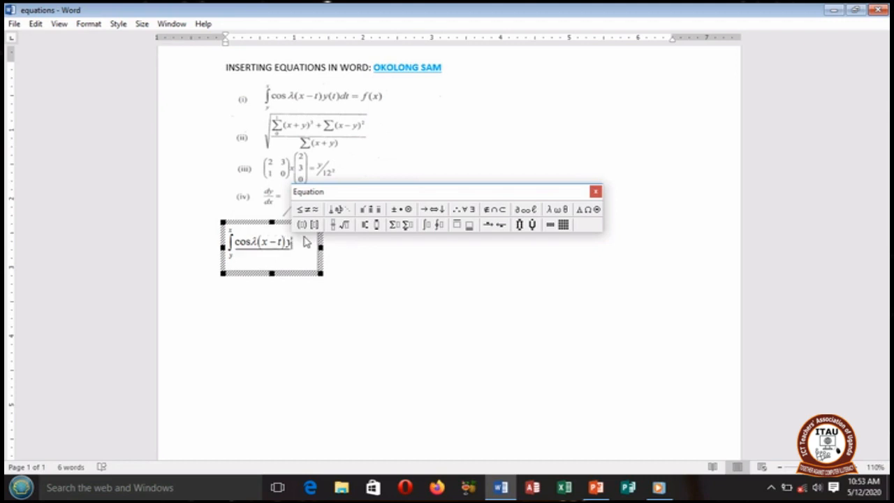
pyautogui.click(302, 224)
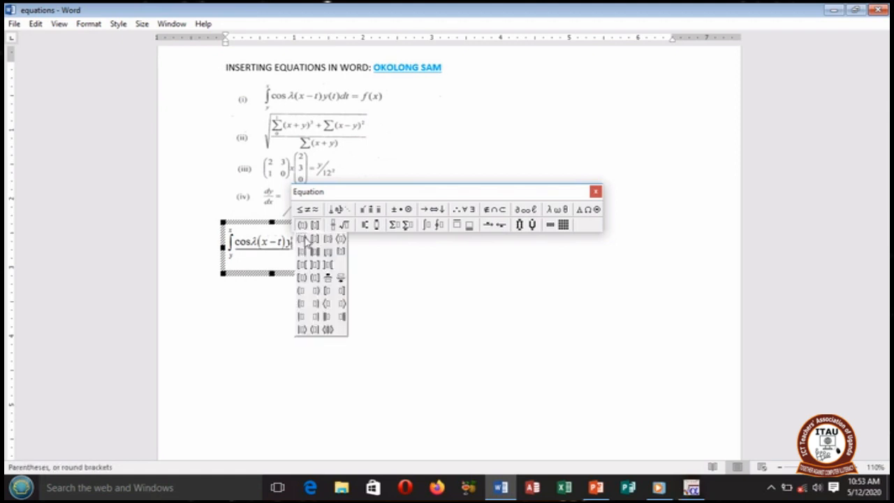
pyautogui.click(303, 237)
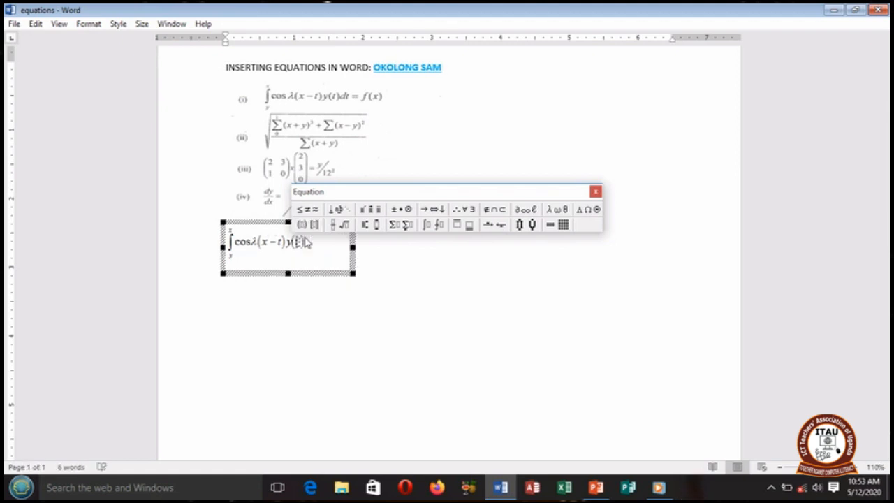
pyautogui.write('t')
pyautogui.press('Tab')
# Step: Complete the equation with dt = f(x), return to the document and start a new line below it
pyautogui.write('dt = f')
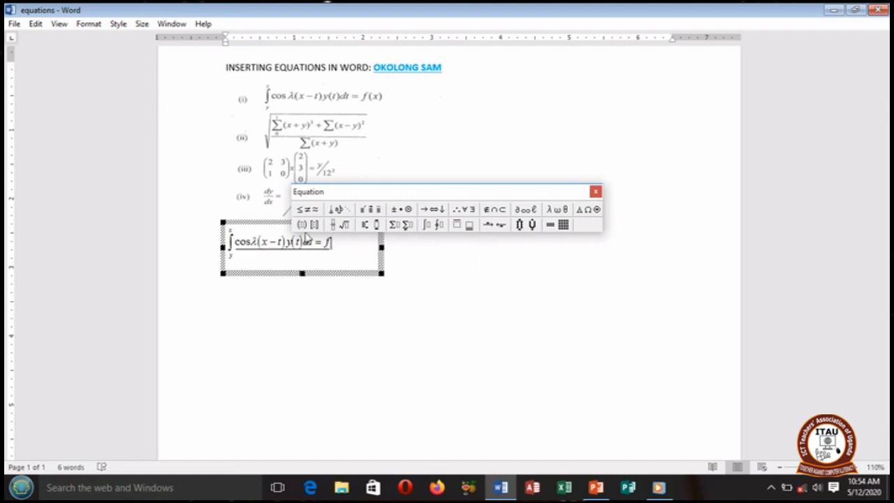
pyautogui.click(301, 225)
pyautogui.click(305, 239)
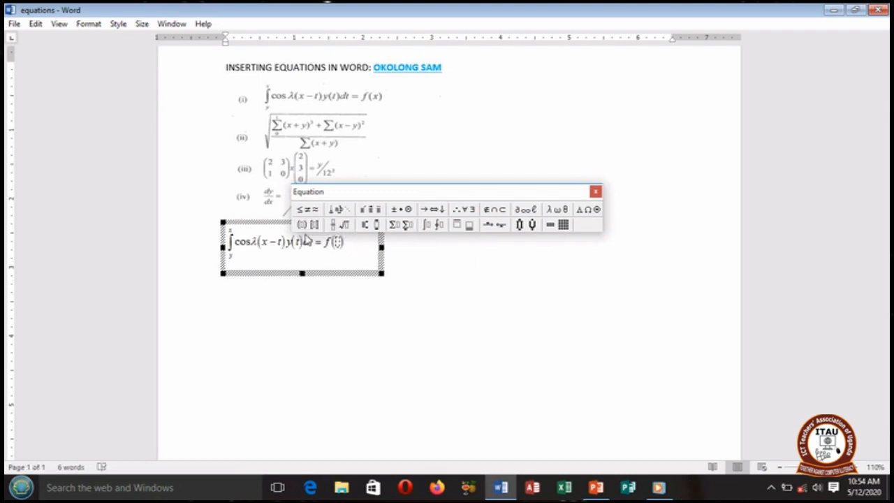
pyautogui.write('x')
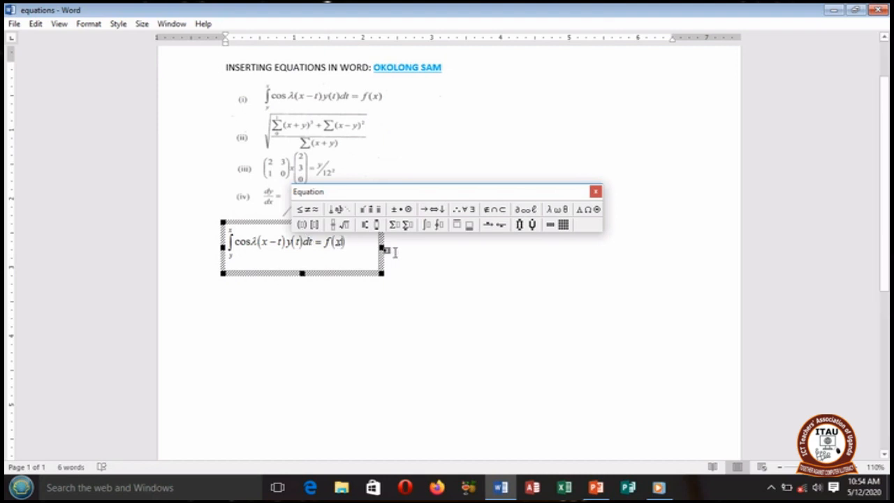
pyautogui.click(395, 253)
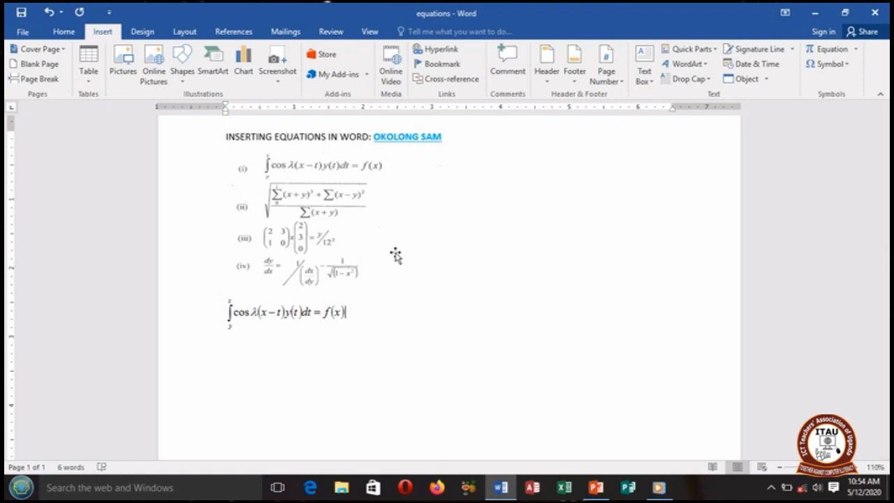
pyautogui.press('Return')
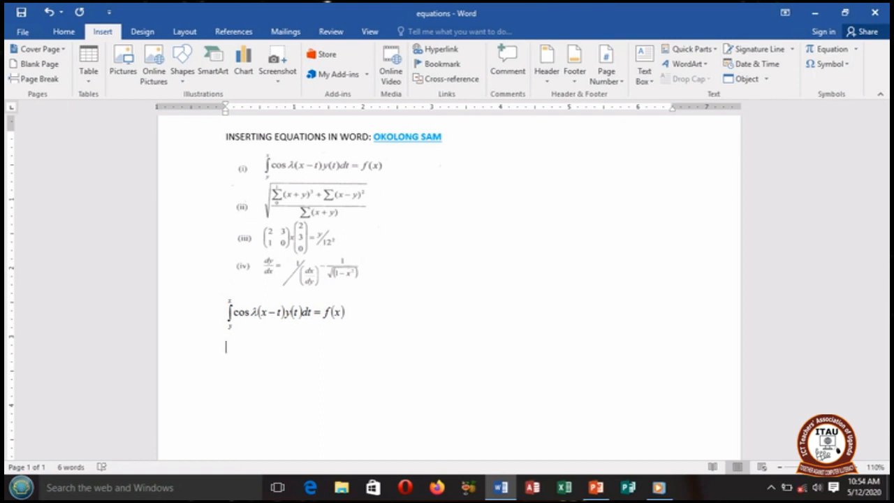
# Step: Insert another Microsoft Equation 3.0 object containing a square root with a full-size vertical fraction inside it
pyautogui.click(736, 81)
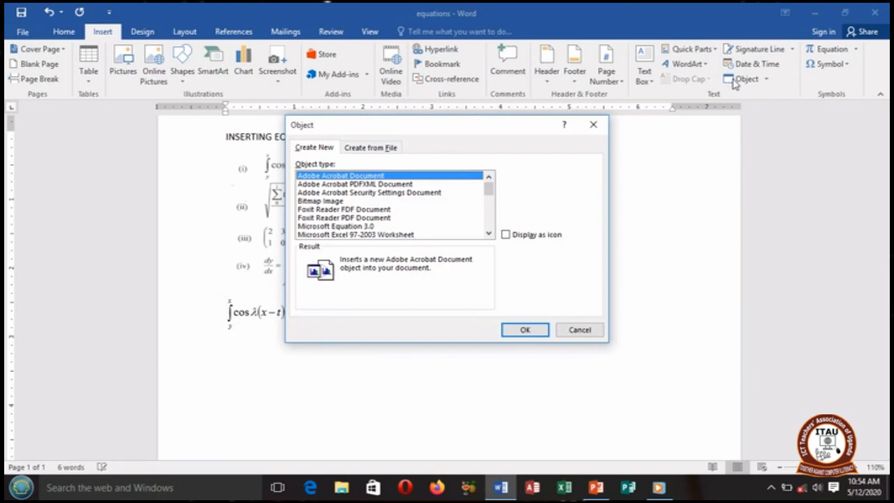
pyautogui.doubleClick(341, 226)
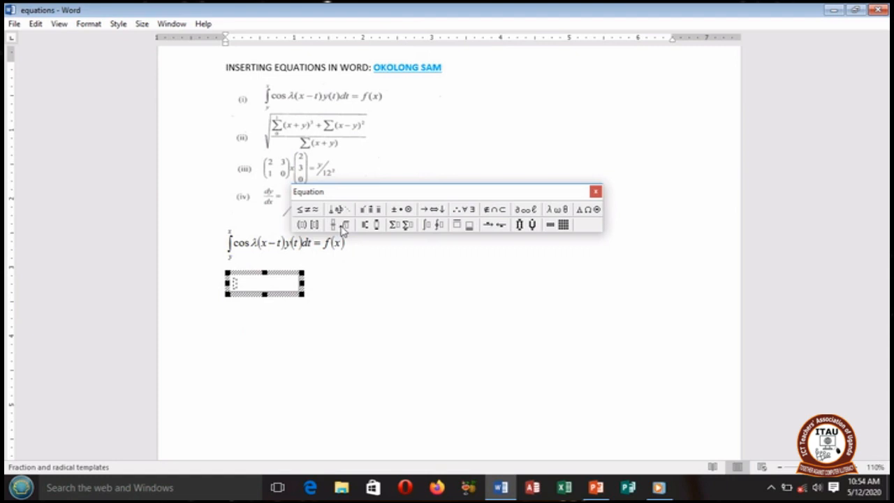
pyautogui.click(342, 229)
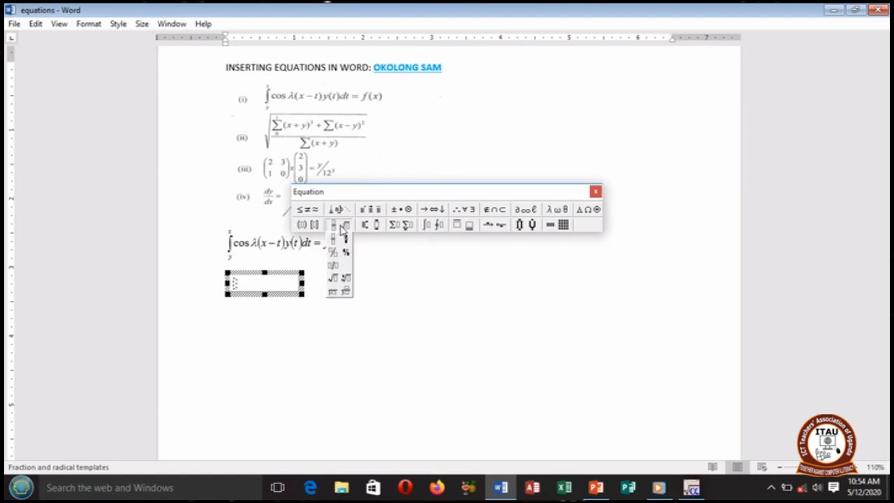
pyautogui.click(333, 278)
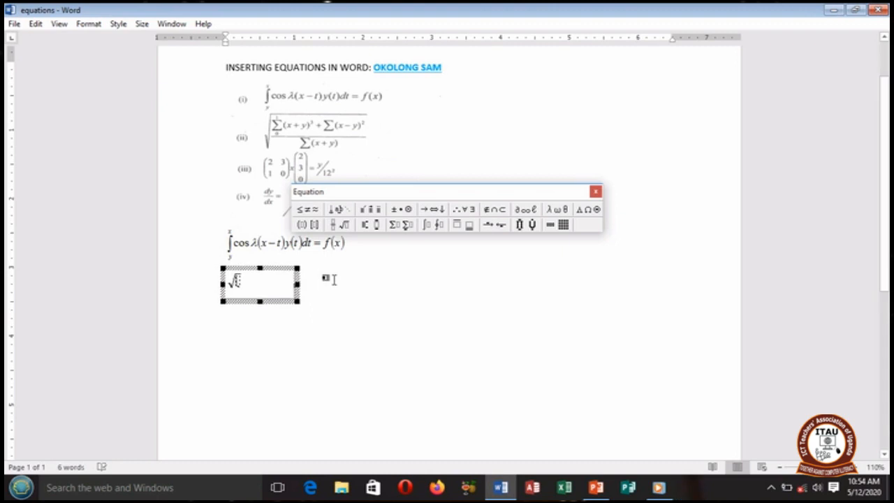
pyautogui.click(334, 225)
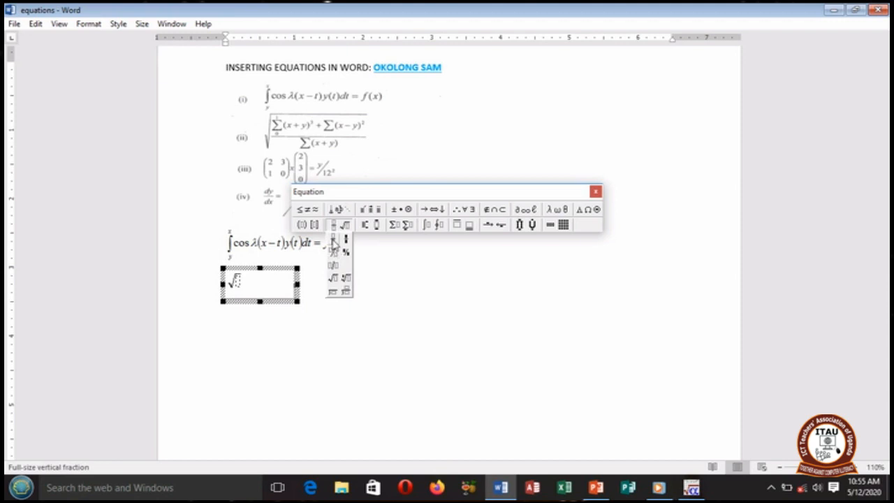
pyautogui.click(334, 240)
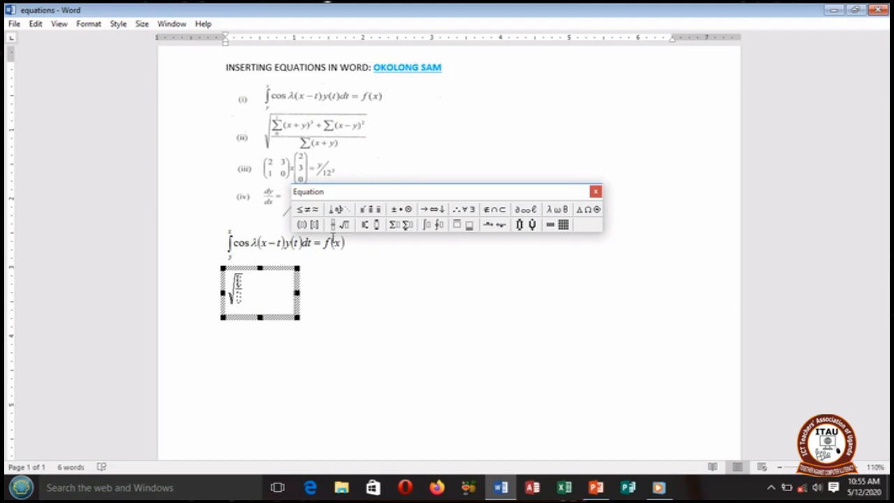
# Step: Fill the fraction's numerator with a summation of (x + y), with underscript limit 0 and overscript limit 1
pyautogui.click(402, 225)
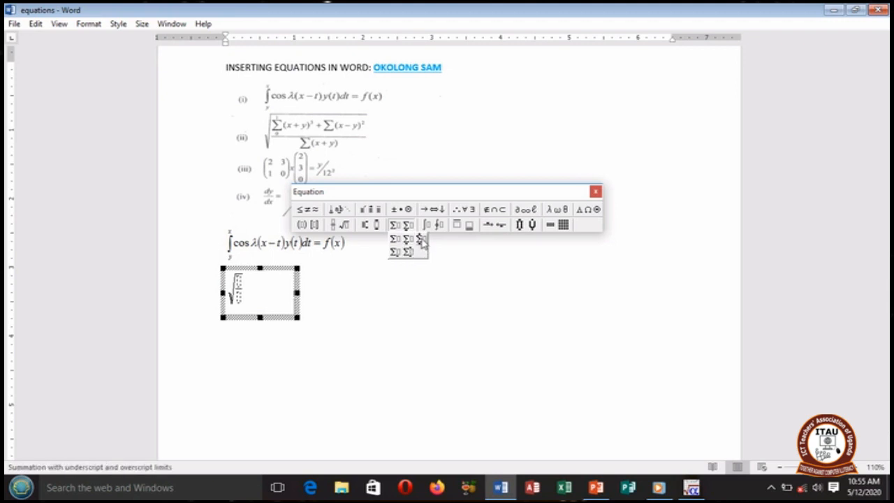
pyautogui.click(421, 238)
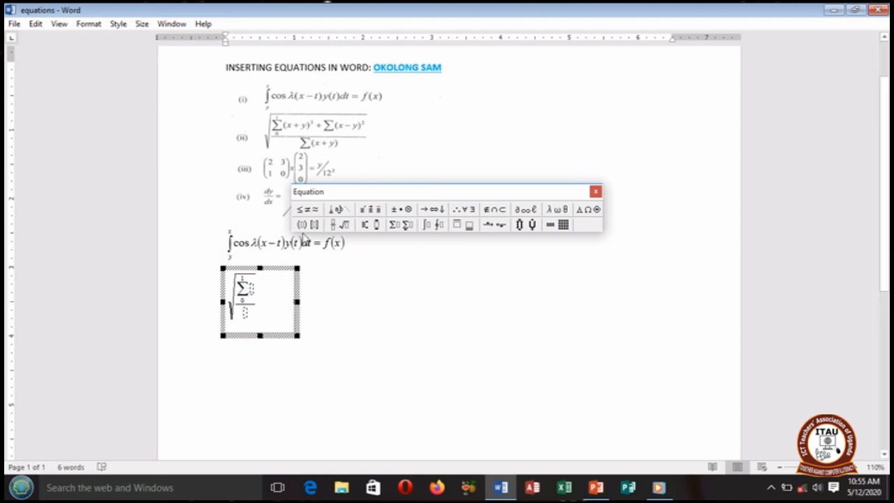
pyautogui.click(302, 225)
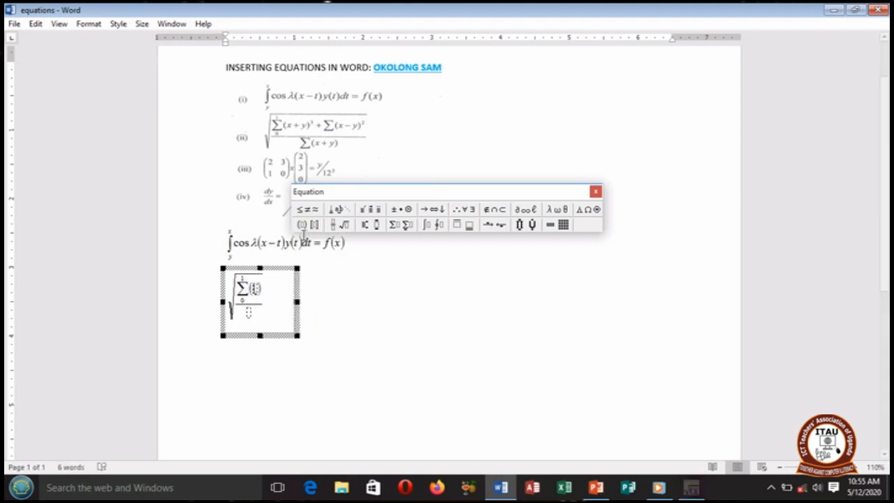
pyautogui.click(301, 237)
pyautogui.write('x + ')
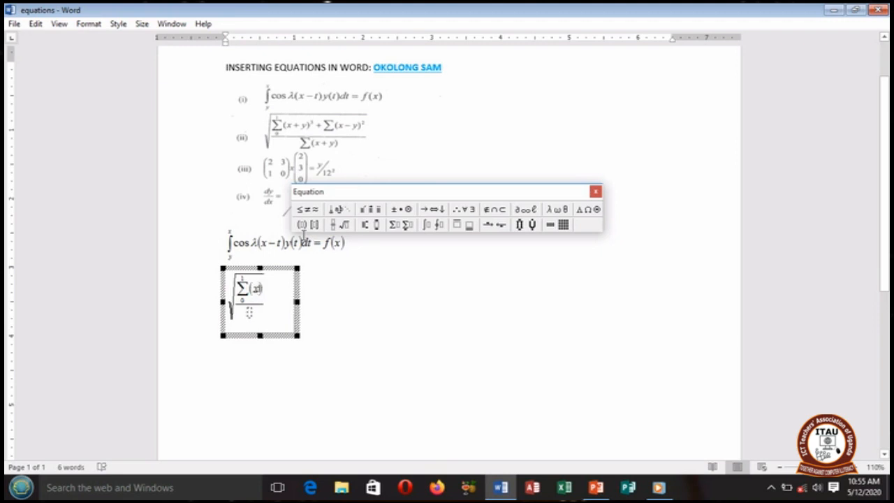
pyautogui.write('y')
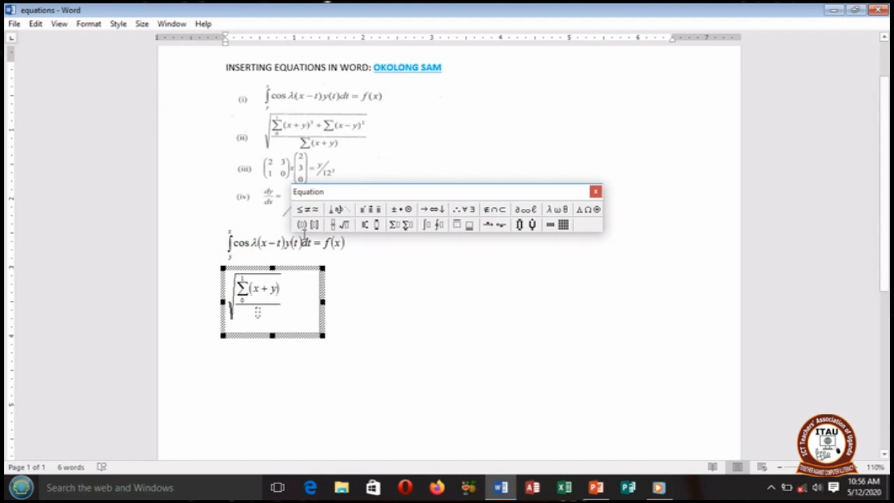
# Step: Raise the bracketed term (x + y) in the numerator to the power 3 with a superscript
pyautogui.click(368, 225)
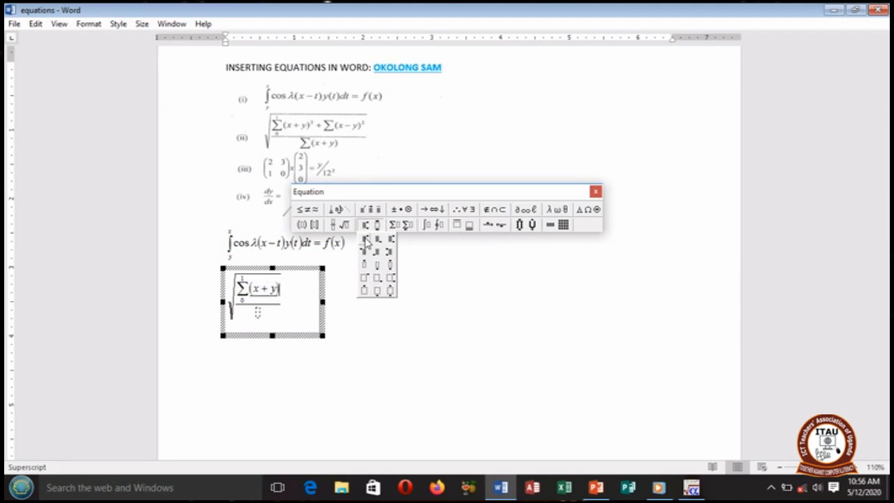
pyautogui.click(365, 238)
pyautogui.write('2')
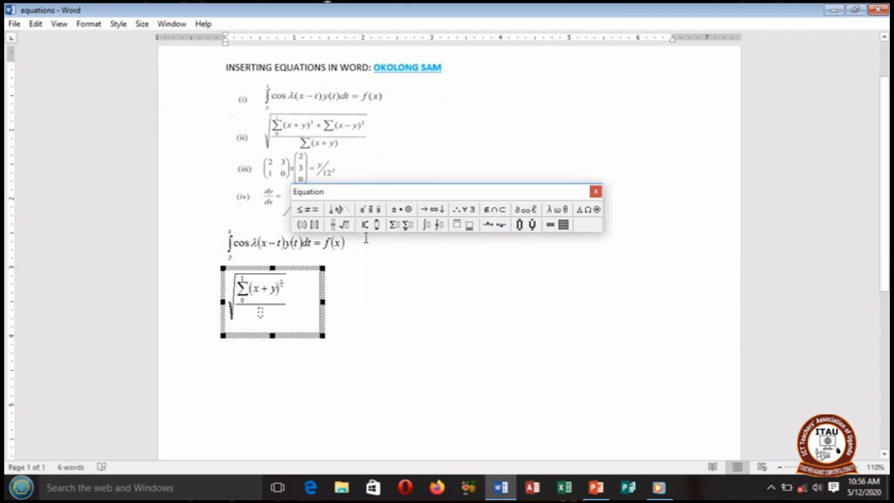
pyautogui.press('BackSpace')
pyautogui.write('3')
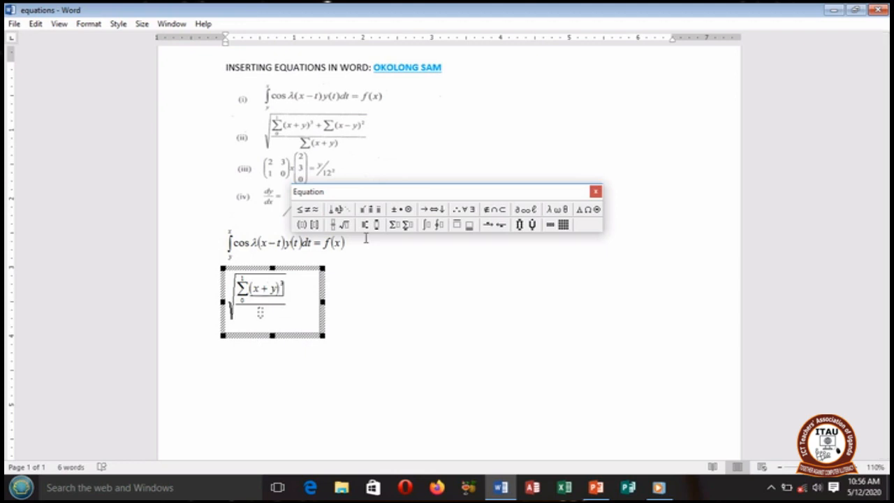
# Step: Extend the numerator with a plus sign and a summation without limits of (x − y), raised to the power 2
pyautogui.write('+')
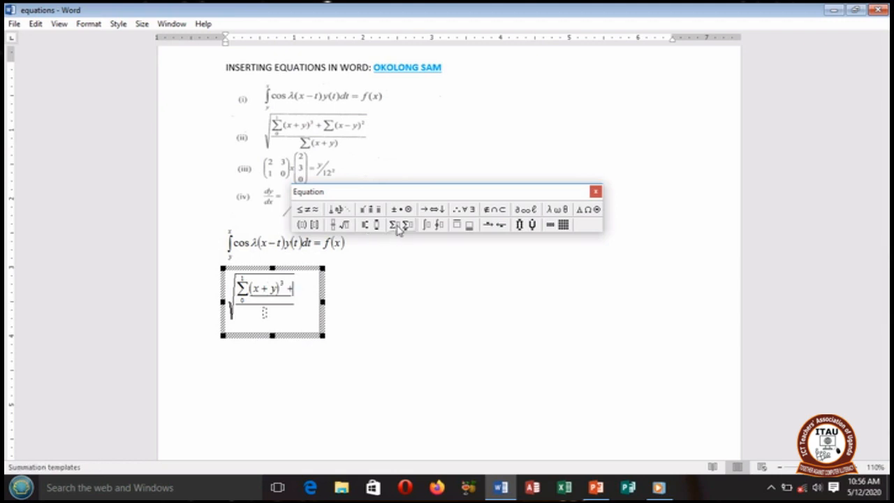
pyautogui.click(396, 227)
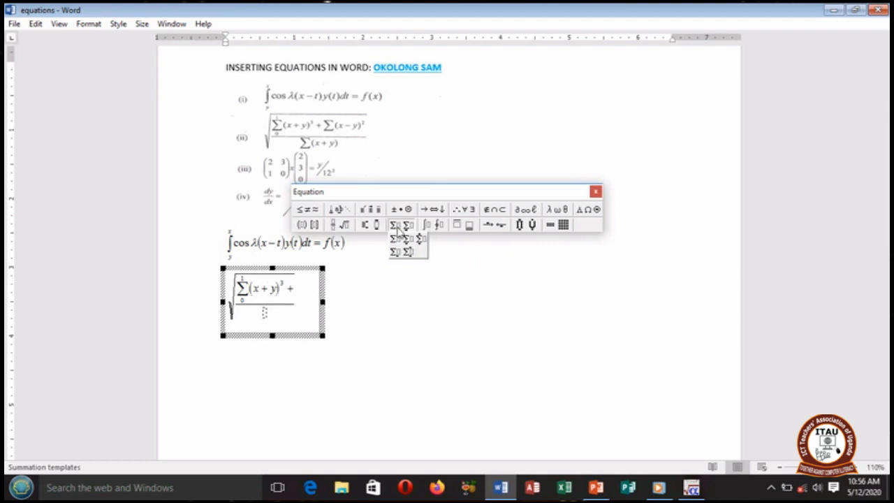
pyautogui.click(395, 238)
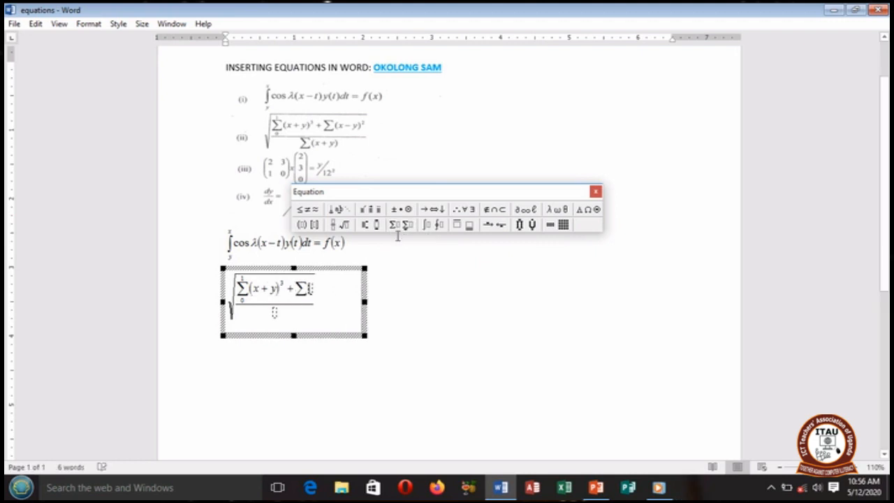
pyautogui.click(302, 225)
pyautogui.click(302, 237)
pyautogui.write('x-y')
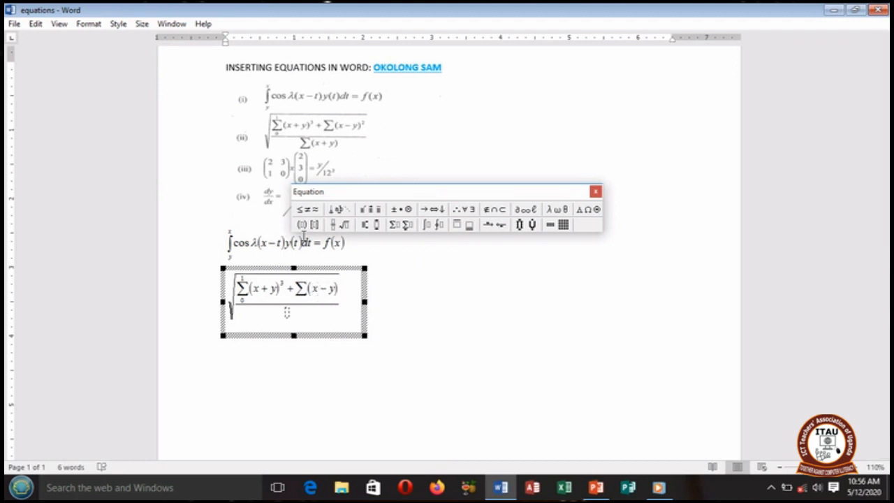
pyautogui.click(366, 224)
pyautogui.click(369, 239)
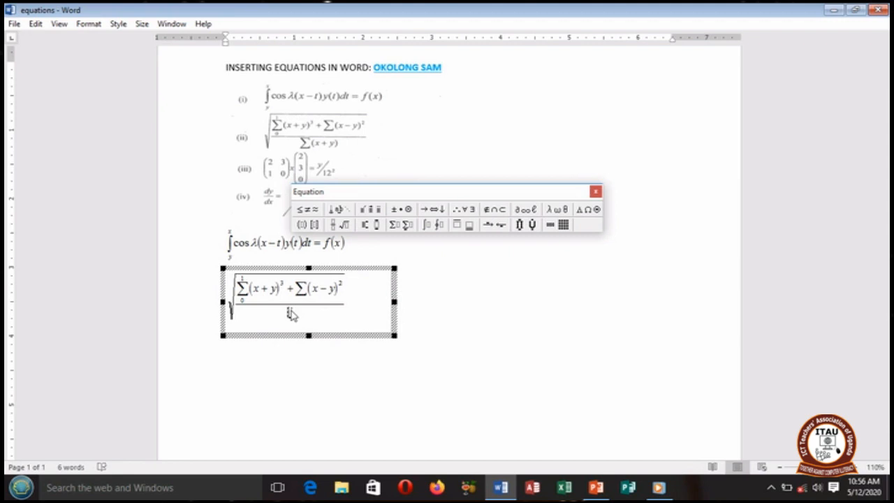
# Step: Fill the fraction's denominator with a summation without limits of the bracketed term (x + y)
pyautogui.click(395, 224)
pyautogui.click(394, 239)
pyautogui.click(301, 224)
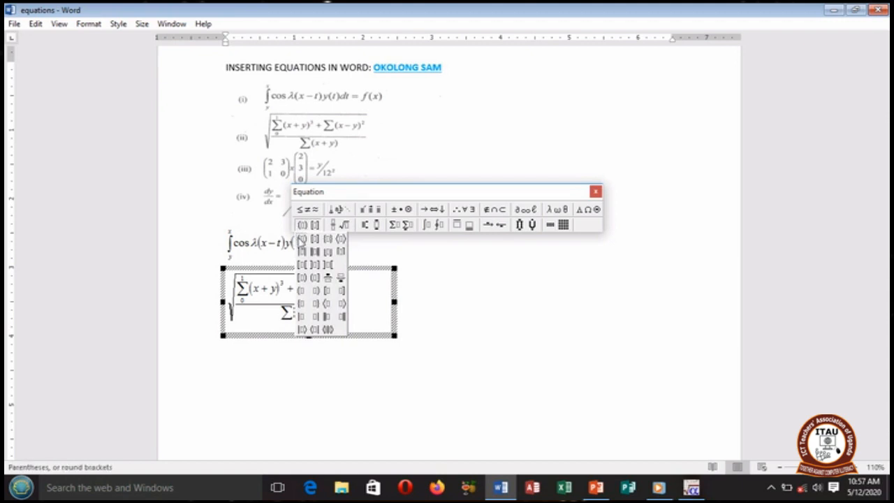
pyautogui.click(301, 238)
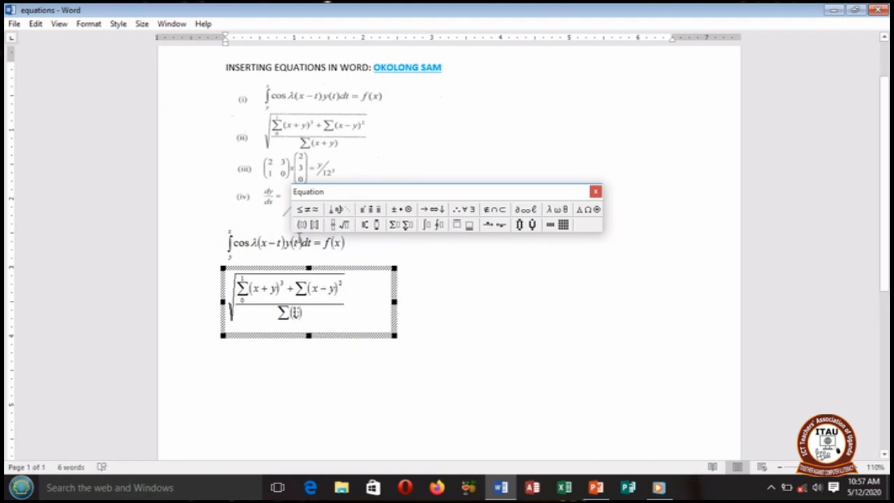
pyautogui.write('x + y')
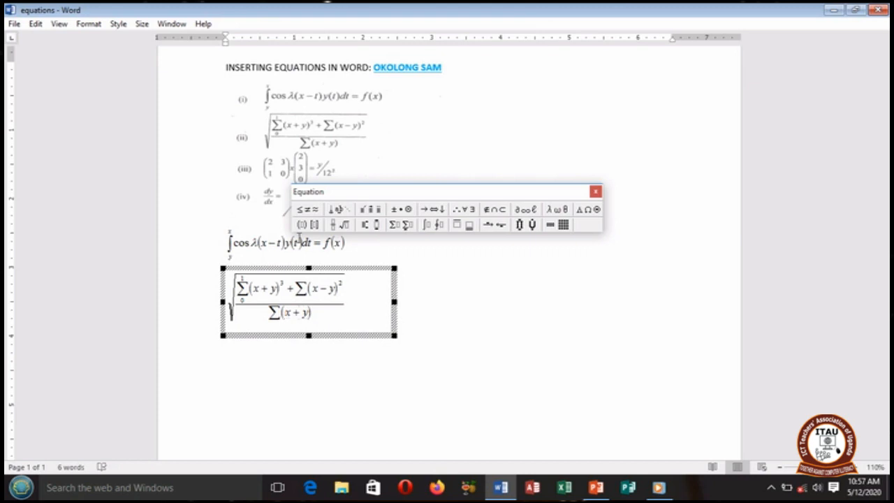
# Step: Return to the document, start a new line below the square-root equation and insert another Microsoft Equation 3.0 object
pyautogui.click(424, 291)
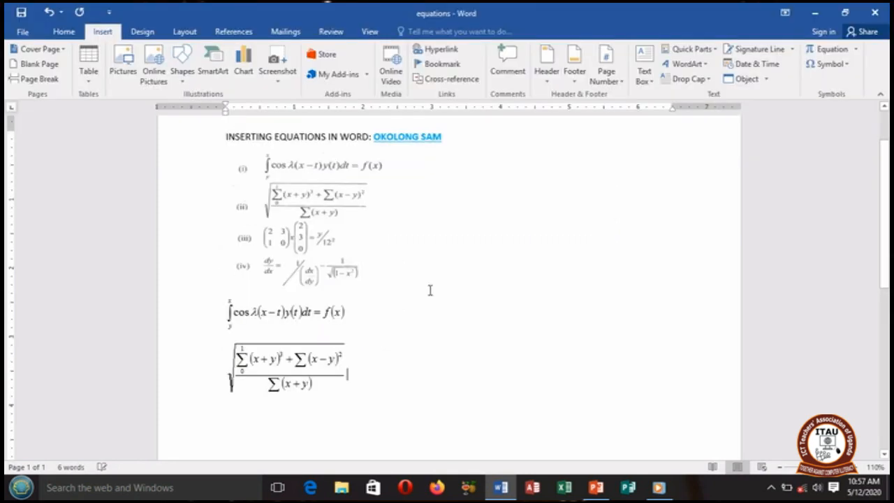
pyautogui.press('Return')
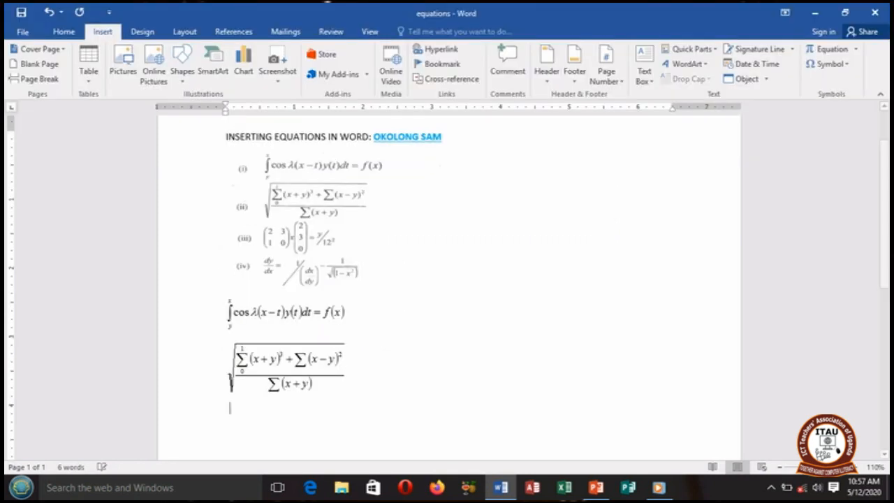
pyautogui.scroll(-1, 447, 279)
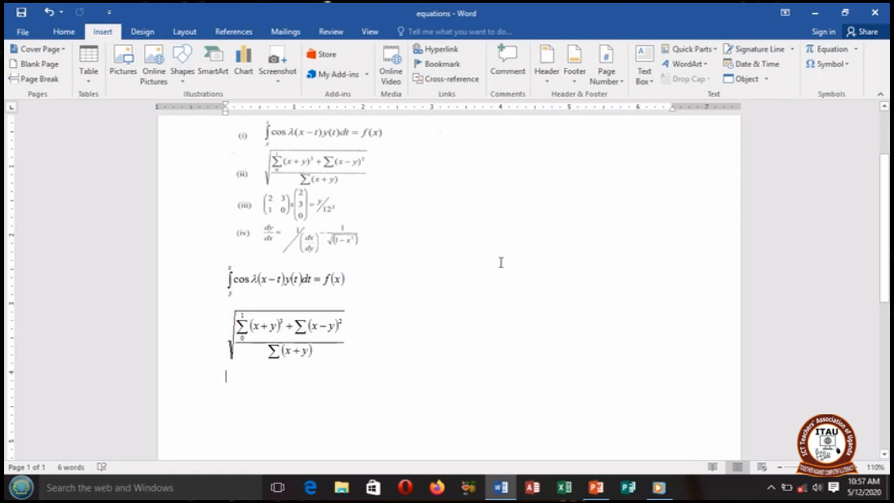
pyautogui.click(740, 80)
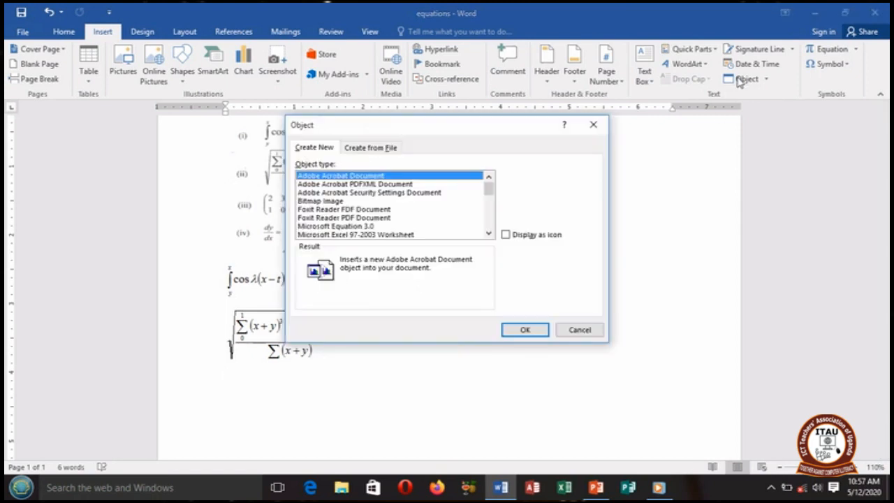
pyautogui.doubleClick(347, 227)
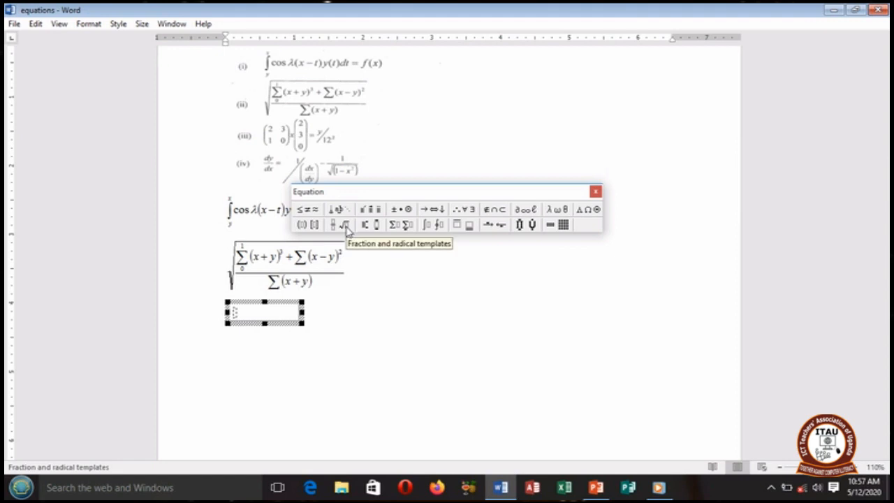
# Step: Build a 2-row, 2-column matrix in round brackets with rows 2 3 and 1 0, followed by x
pyautogui.click(301, 225)
pyautogui.click(302, 239)
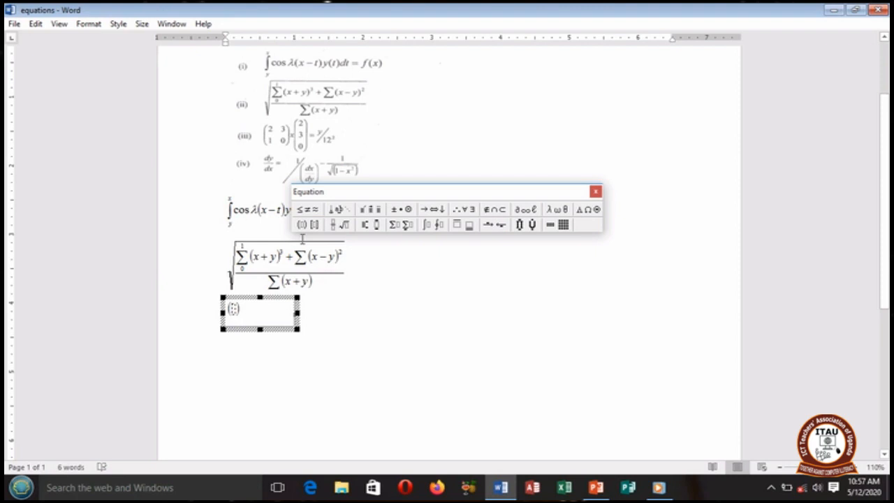
pyautogui.click(563, 224)
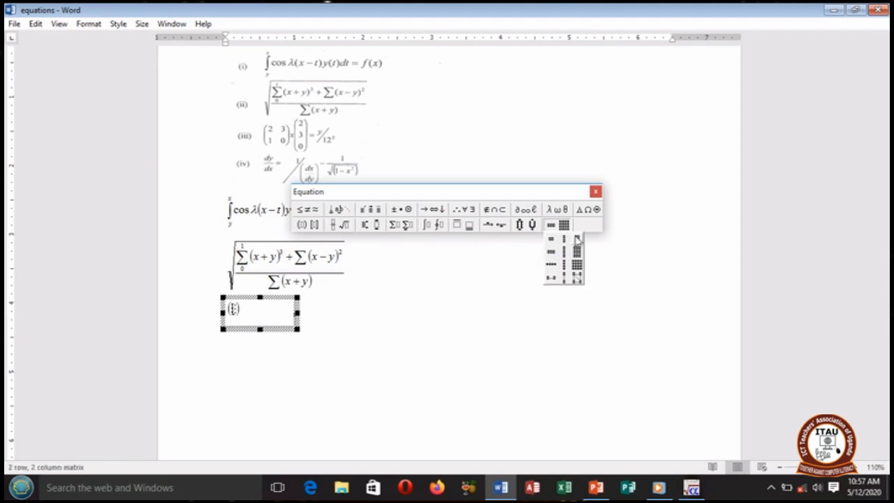
pyautogui.click(576, 238)
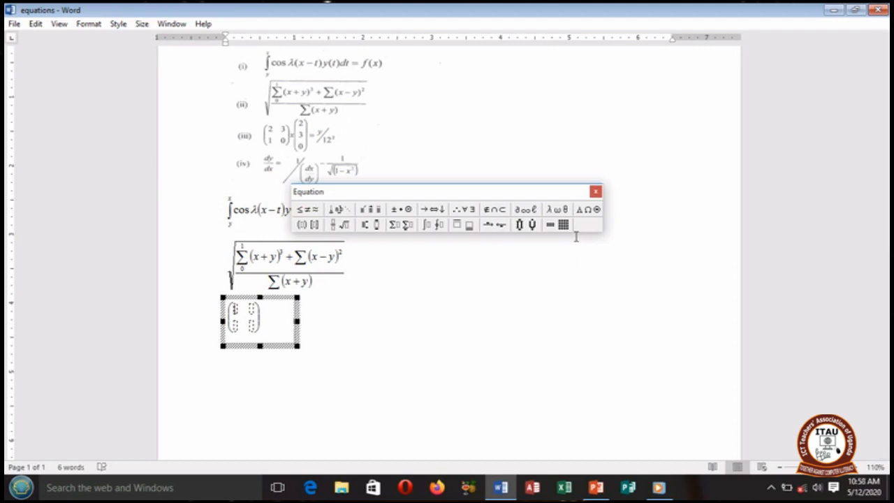
pyautogui.write('2')
pyautogui.press('Tab')
pyautogui.write('3')
pyautogui.press('Tab')
pyautogui.write('1 0')
pyautogui.write('x')
pyautogui.click(302, 225)
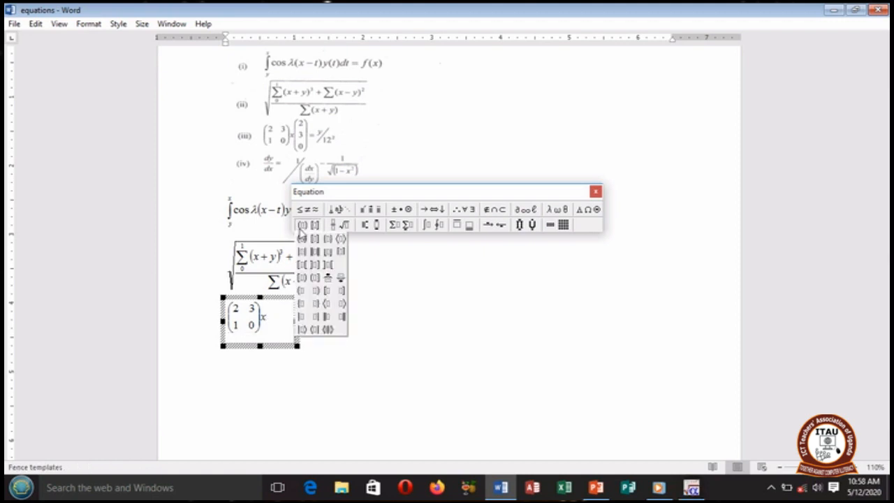
pyautogui.click(301, 238)
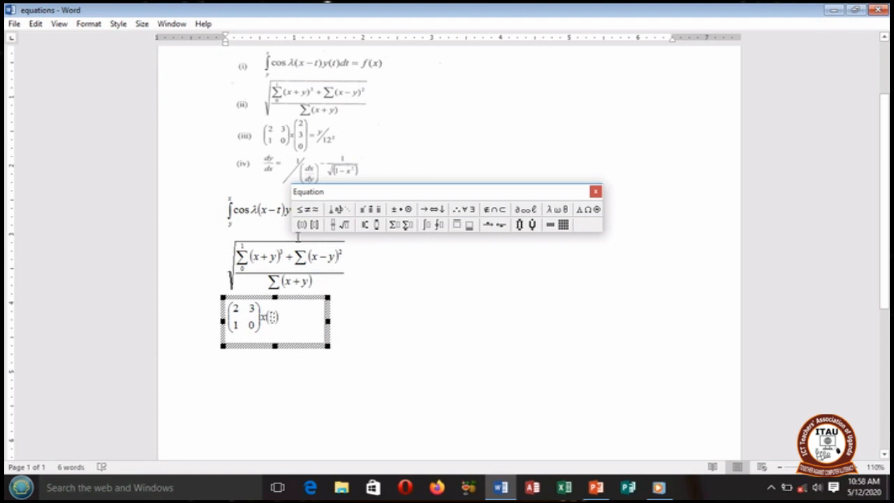
pyautogui.click(565, 225)
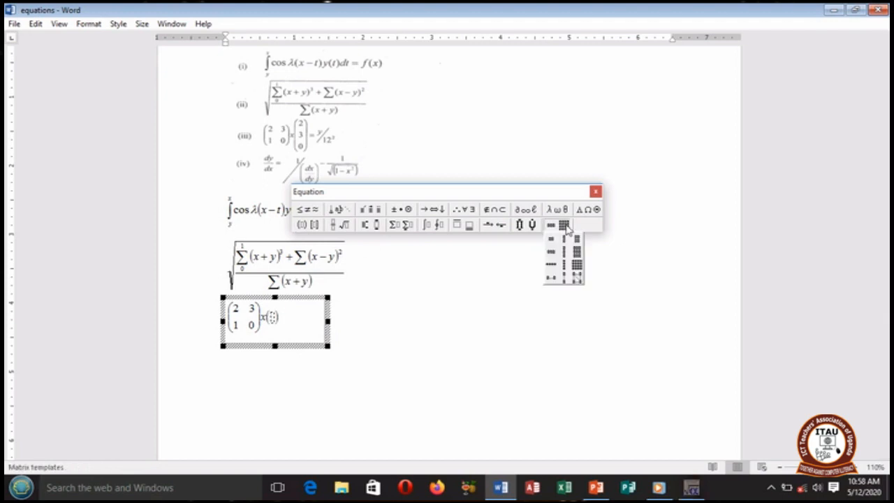
pyautogui.click(564, 263)
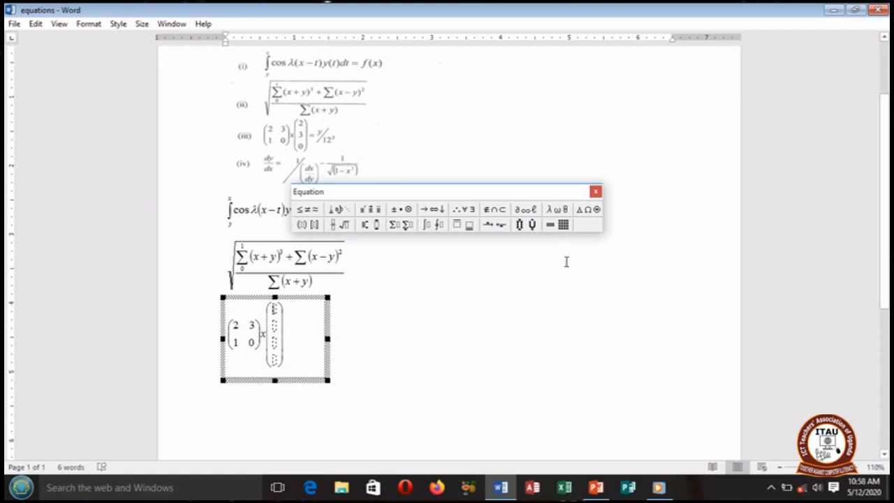
pyautogui.click(291, 323)
pyautogui.press('BackSpace')
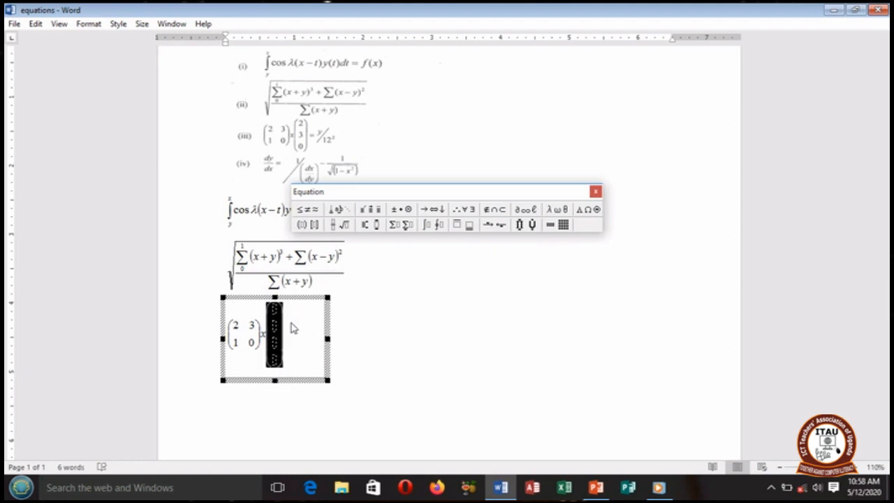
pyautogui.press('BackSpace')
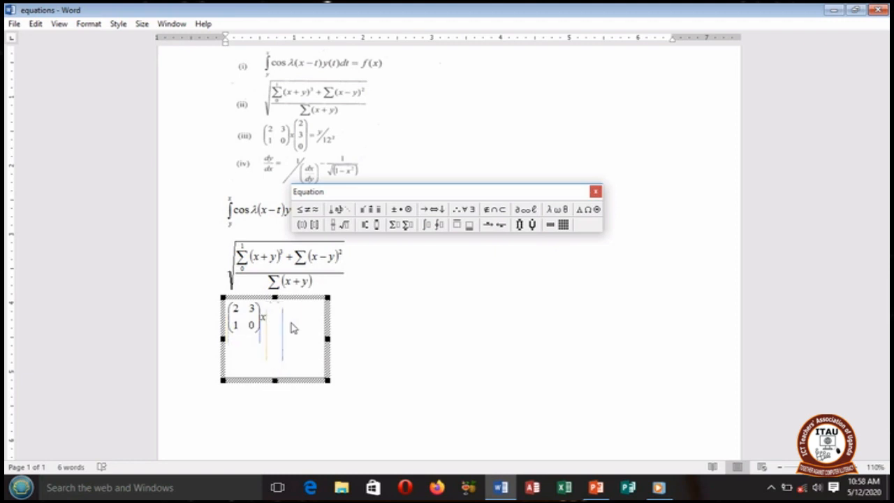
pyautogui.click(563, 225)
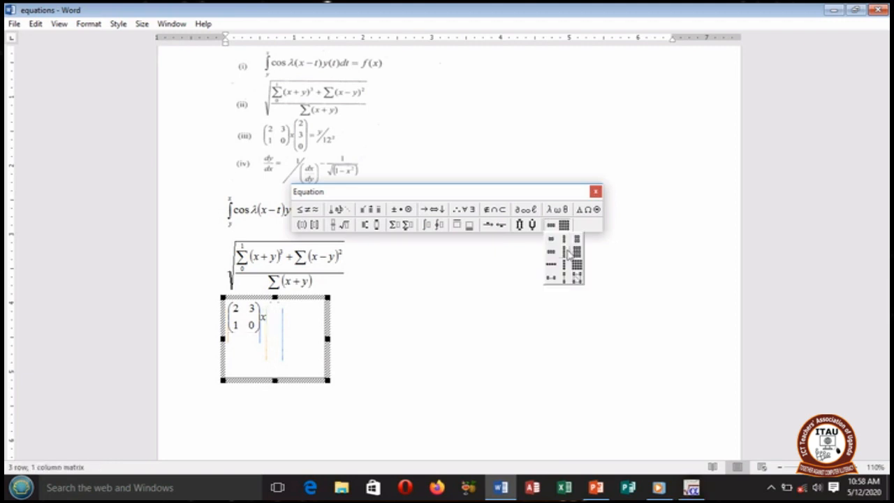
pyautogui.click(569, 255)
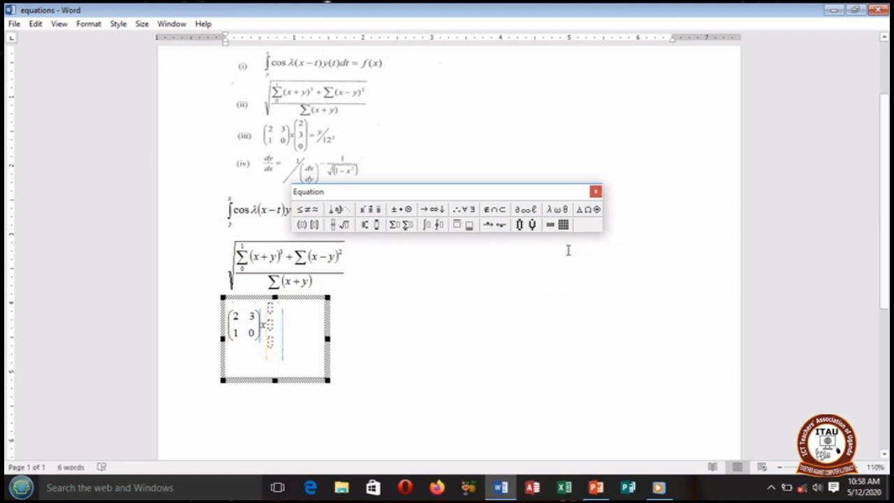
pyautogui.click(280, 321)
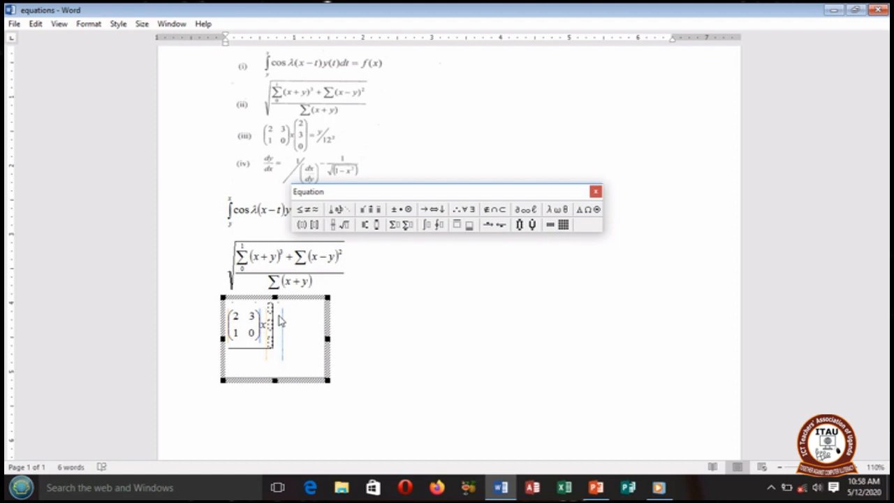
pyautogui.press('BackSpace')
pyautogui.press('BackSpace')
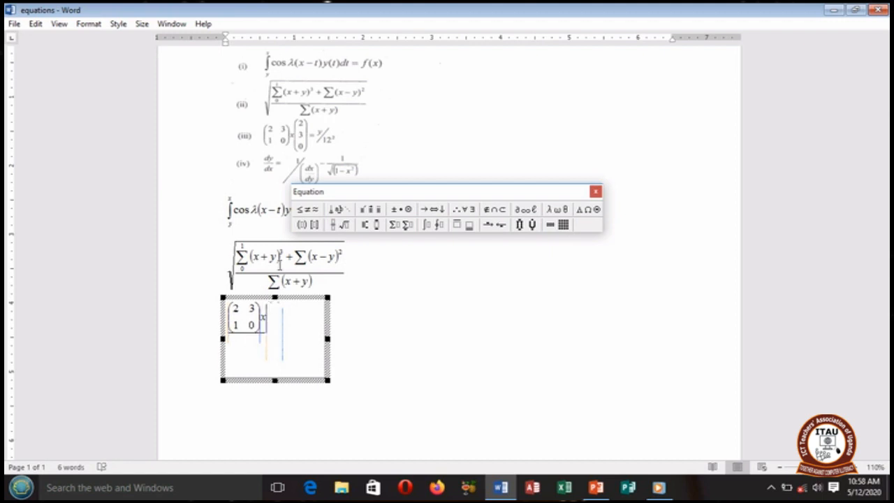
# Step: Add a 3-row, 1-column matrix in round brackets after x, containing 2, 3 and 0, followed by an equals sign
pyautogui.click(310, 225)
pyautogui.click(304, 239)
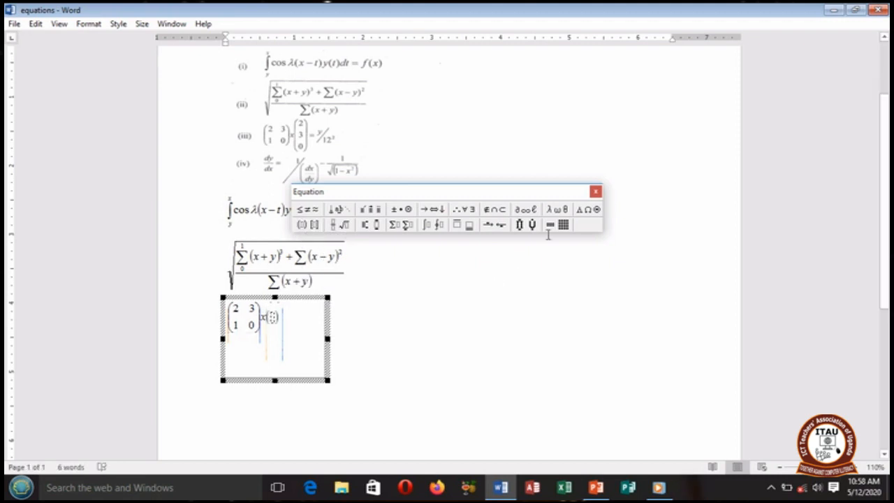
pyautogui.click(562, 225)
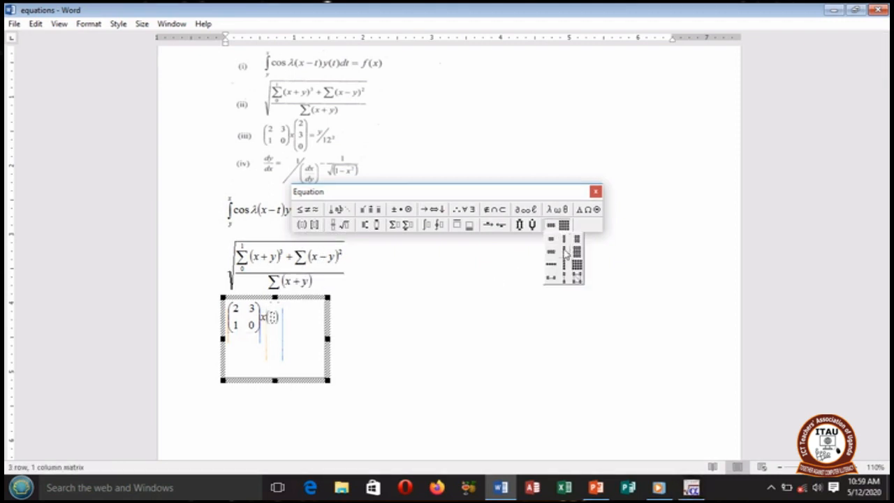
pyautogui.click(563, 250)
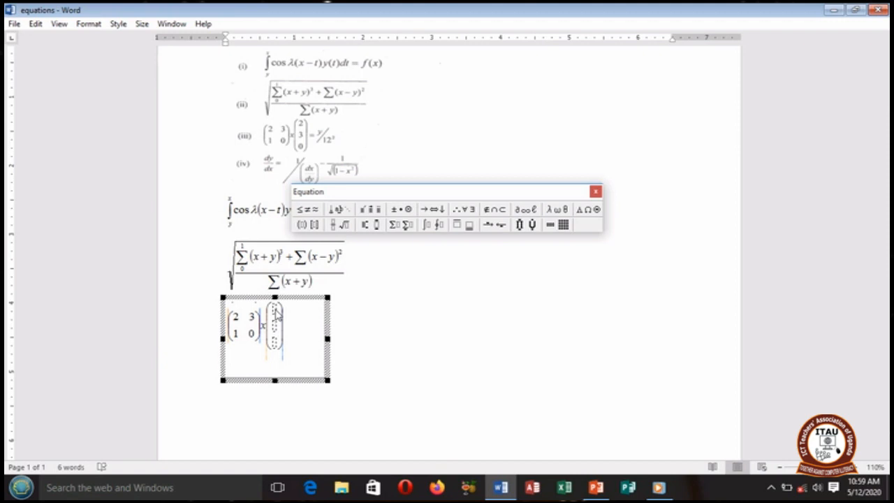
pyautogui.write('23')
pyautogui.write('0')
pyautogui.write('=')
# Step: Complete the matrix equation with a full-size diagonal fraction of y over 12, with 12 raised to the power 2
pyautogui.click(339, 225)
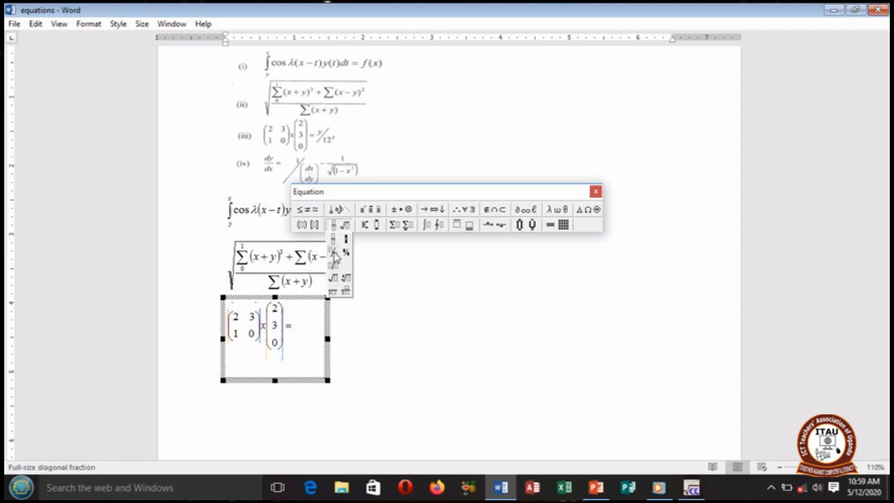
pyautogui.click(335, 257)
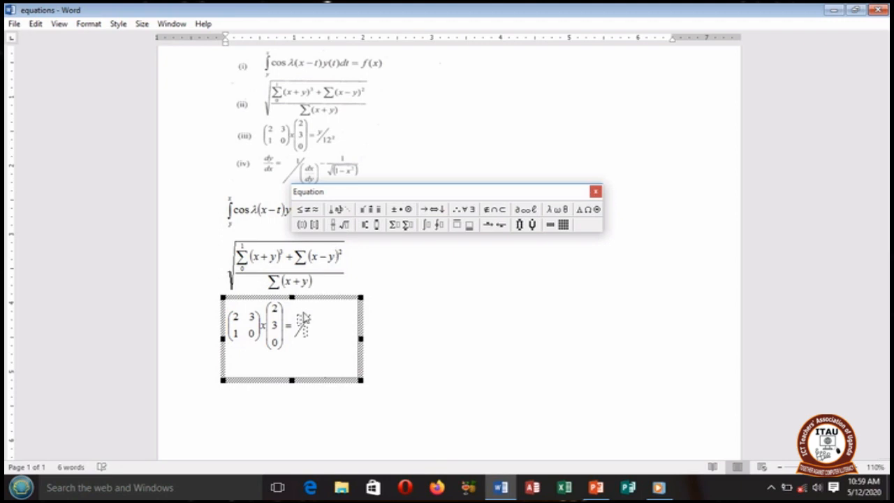
pyautogui.write('y')
pyautogui.click(307, 334)
pyautogui.write('12')
pyautogui.click(370, 224)
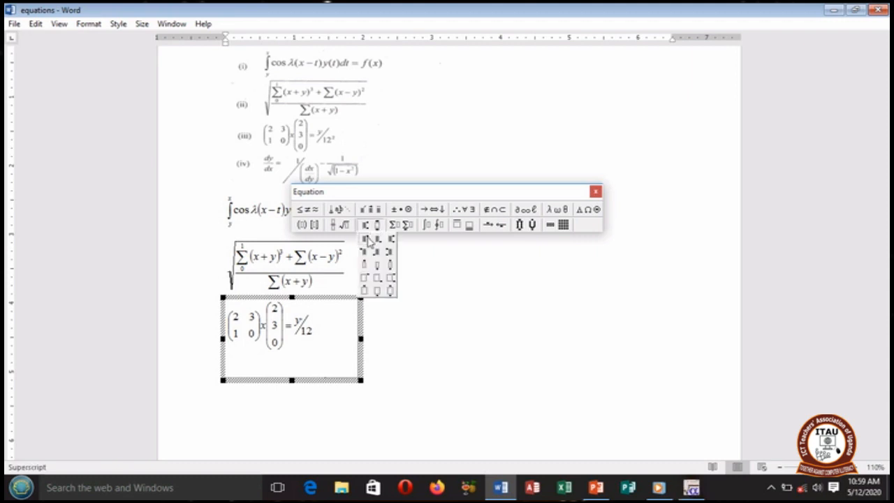
pyautogui.click(368, 239)
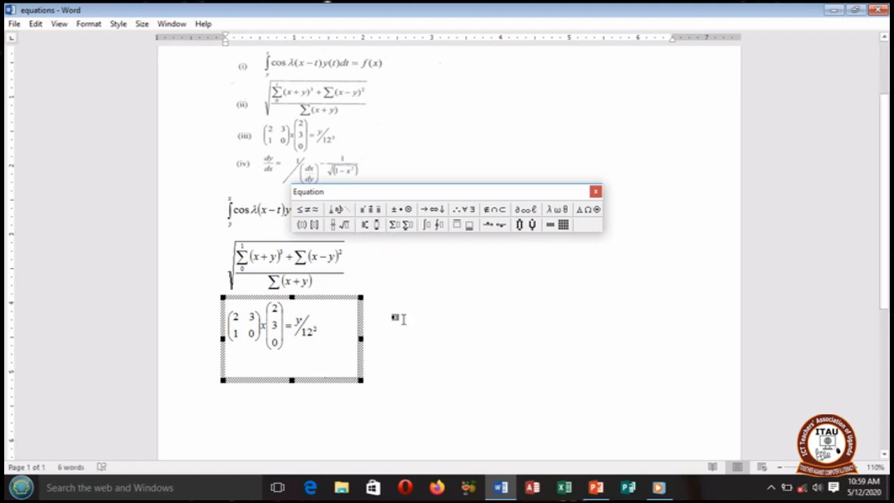
# Step: Return to the document and start a new line below the matrix equation
pyautogui.click(403, 319)
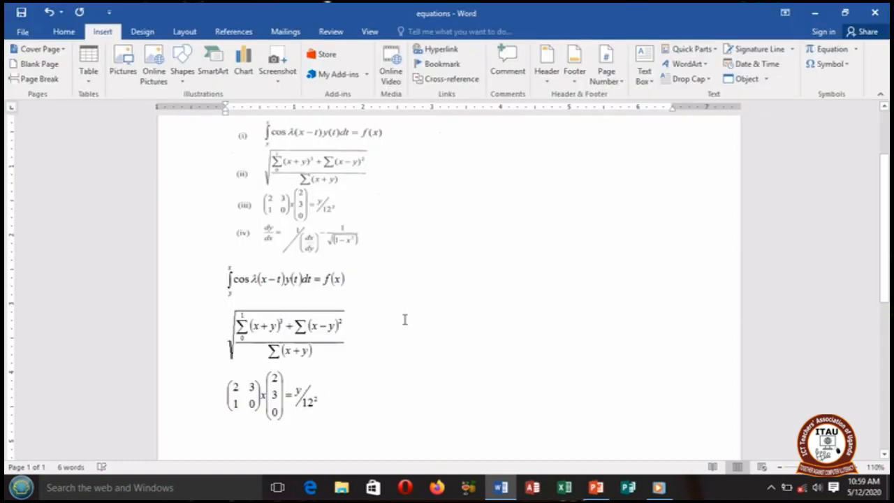
pyautogui.press('Return')
pyautogui.scroll(-2, 404, 319)
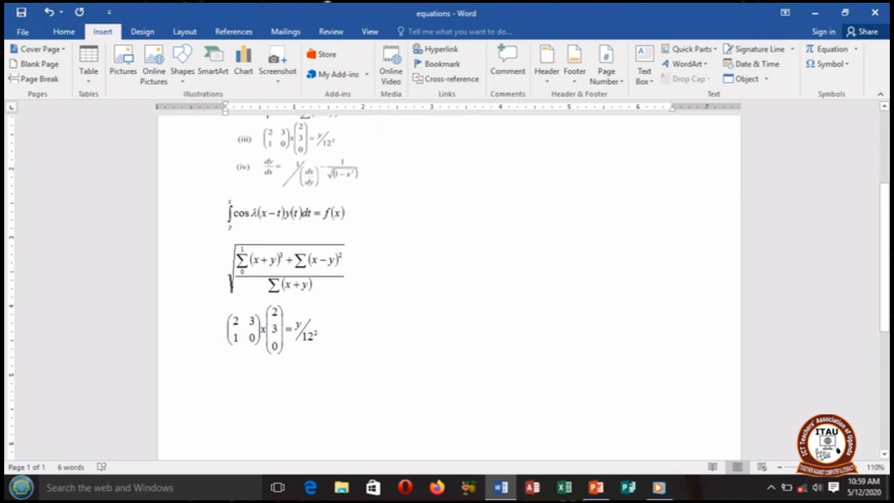
# Step: Insert a Microsoft Equation 3.0 object and enter a full-size vertical fraction of dy over dx, followed by an equals sign
pyautogui.click(747, 78)
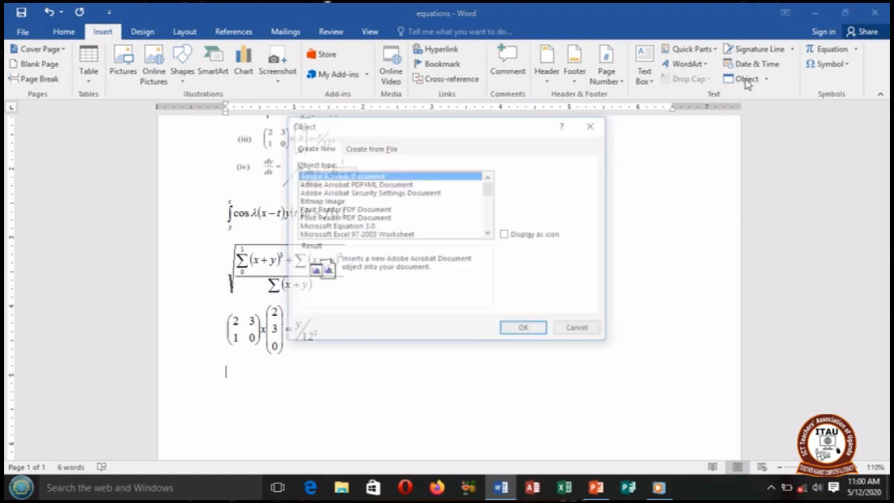
pyautogui.doubleClick(340, 226)
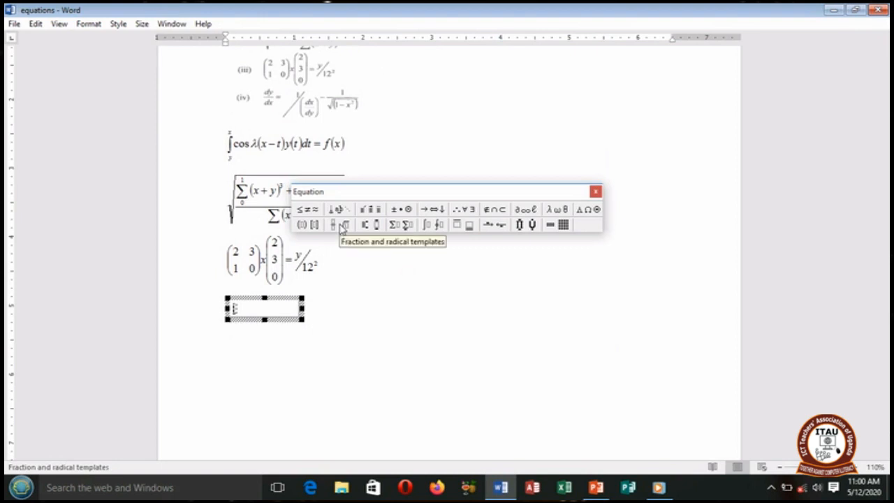
pyautogui.click(342, 226)
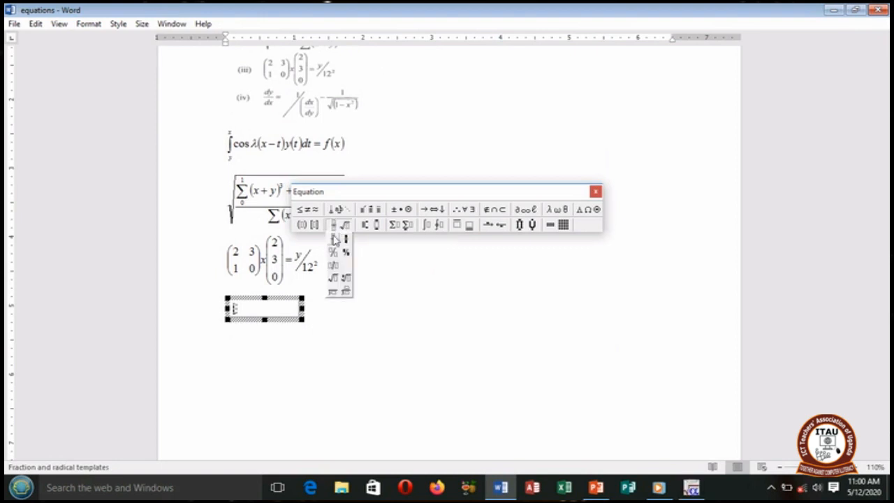
pyautogui.click(335, 240)
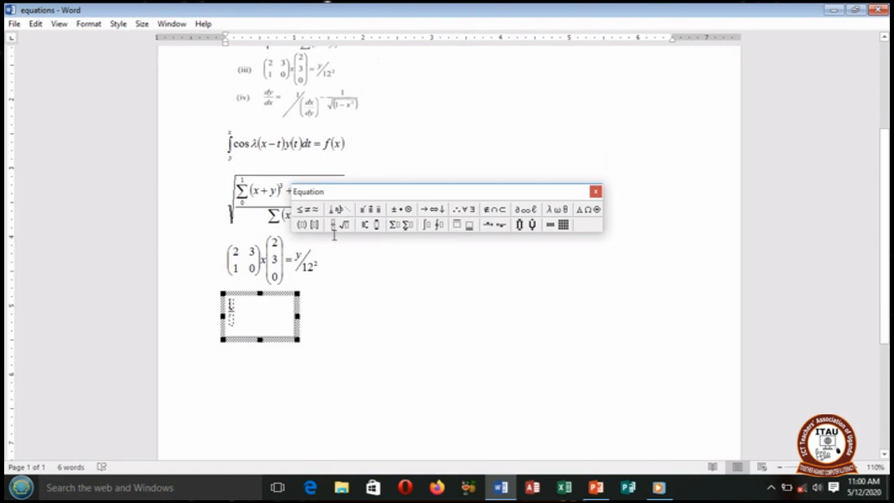
pyautogui.write('d')
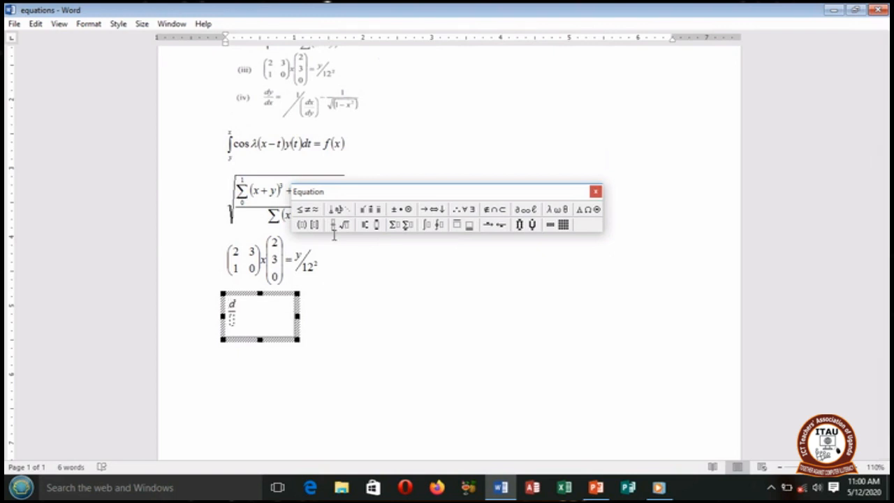
pyautogui.write('y')
pyautogui.click(236, 321)
pyautogui.write('dx')
pyautogui.write('=')
# Step: Add a full-size diagonal fraction of 1 over a round-bracketed vertical fraction of dx over dy after the equals sign
pyautogui.click(336, 226)
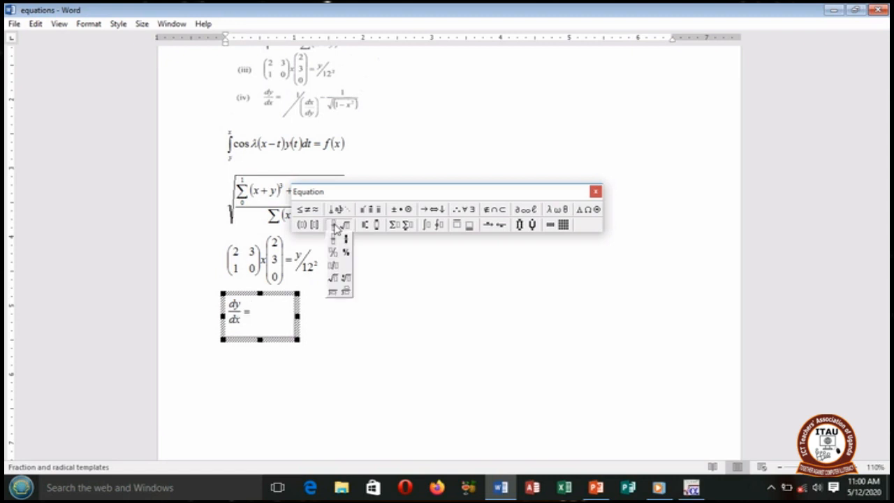
pyautogui.click(331, 249)
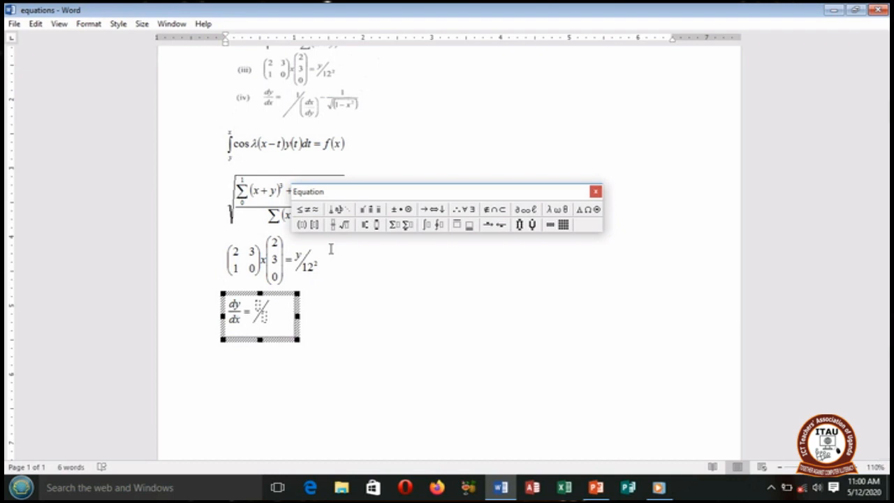
pyautogui.write('1')
pyautogui.click(265, 320)
pyautogui.click(302, 224)
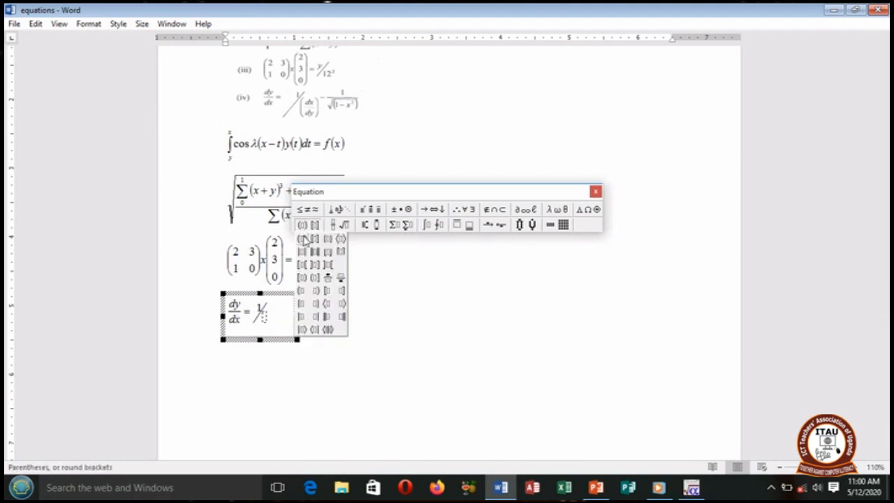
pyautogui.click(303, 238)
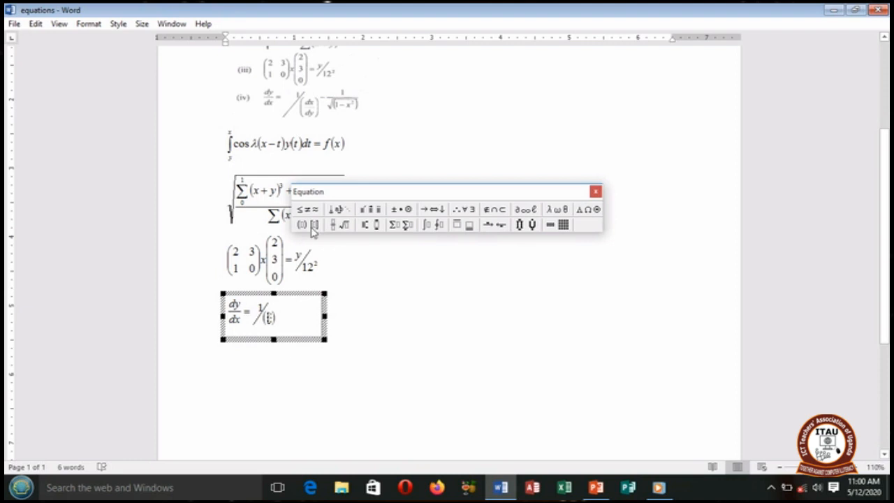
pyautogui.click(337, 226)
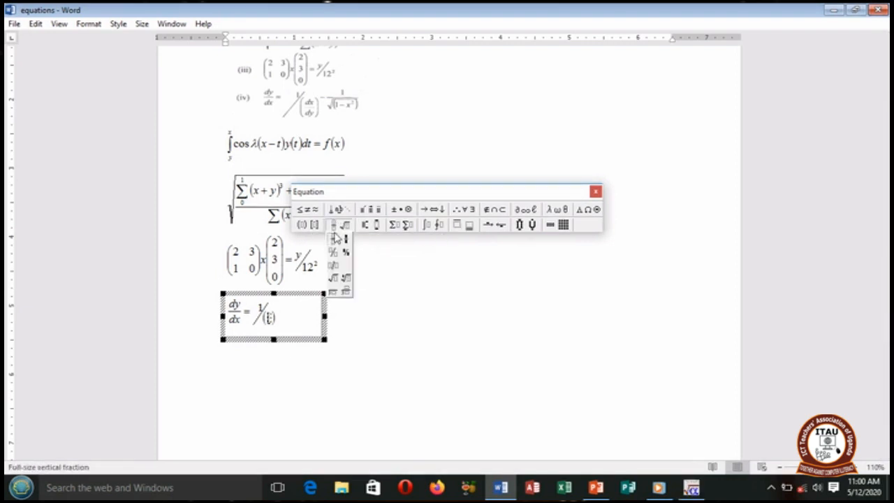
pyautogui.click(335, 237)
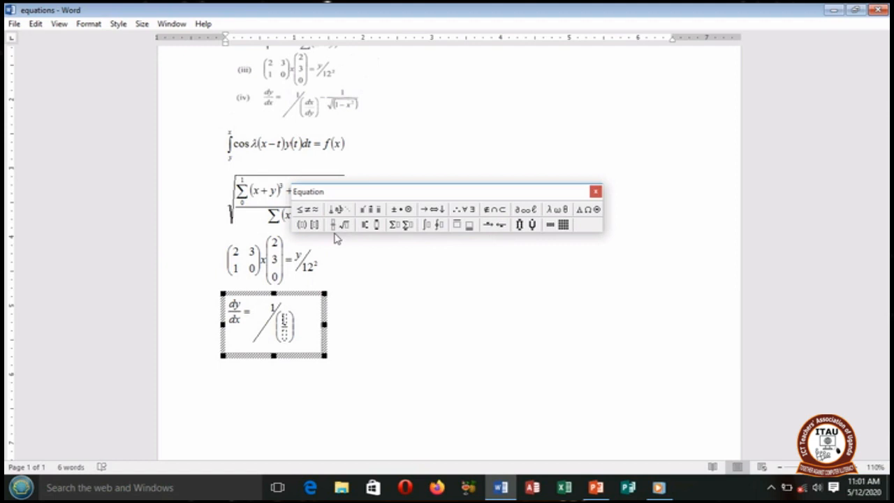
pyautogui.write('dx')
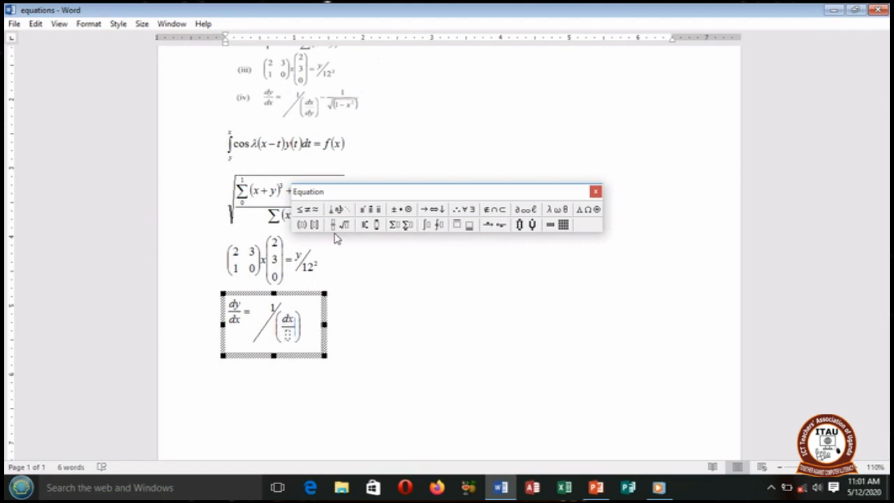
pyautogui.click(288, 335)
pyautogui.write('dy')
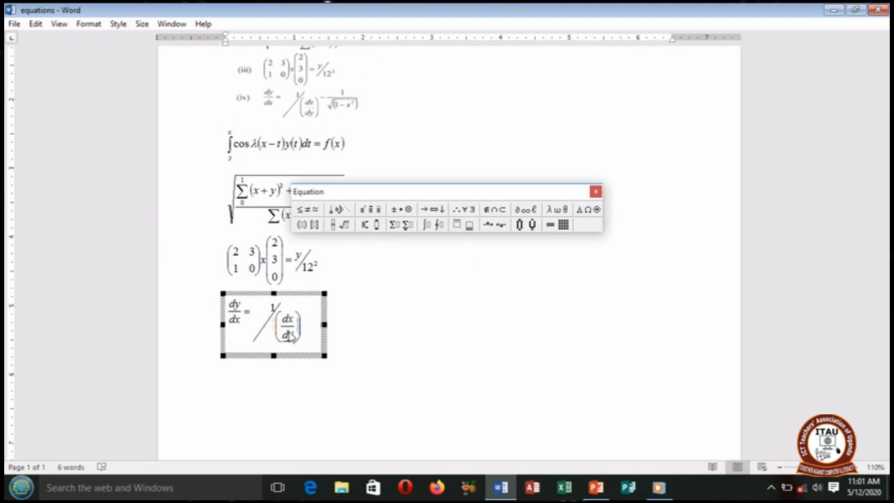
# Step: Add a minus sign after the whole diagonal fraction, followed by a full-size vertical fraction with 1 as its numerator
pyautogui.click(310, 318)
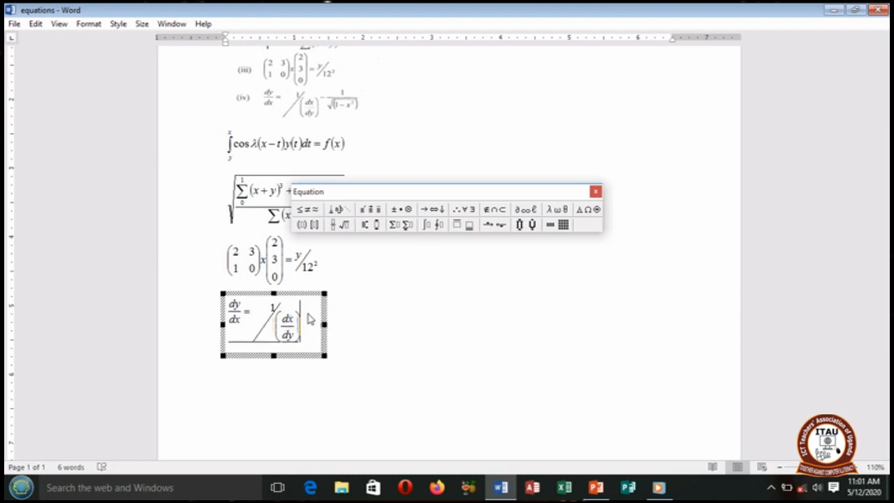
pyautogui.write('-')
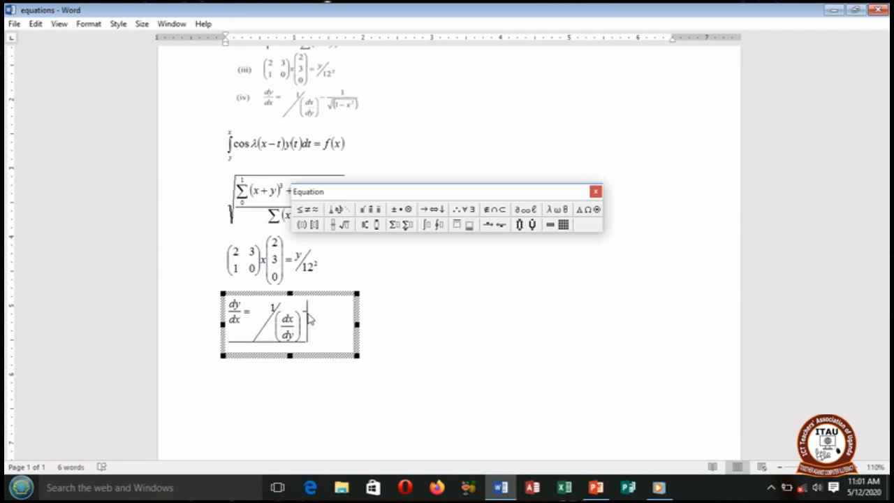
pyautogui.click(337, 224)
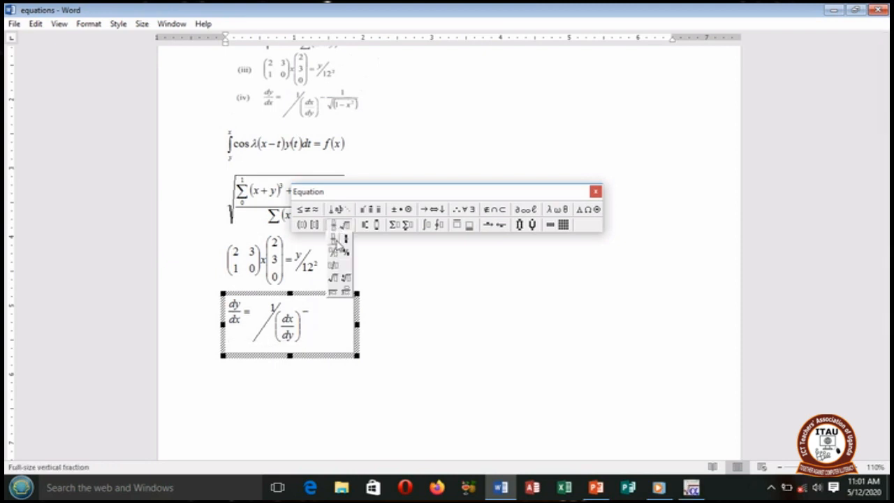
pyautogui.click(336, 240)
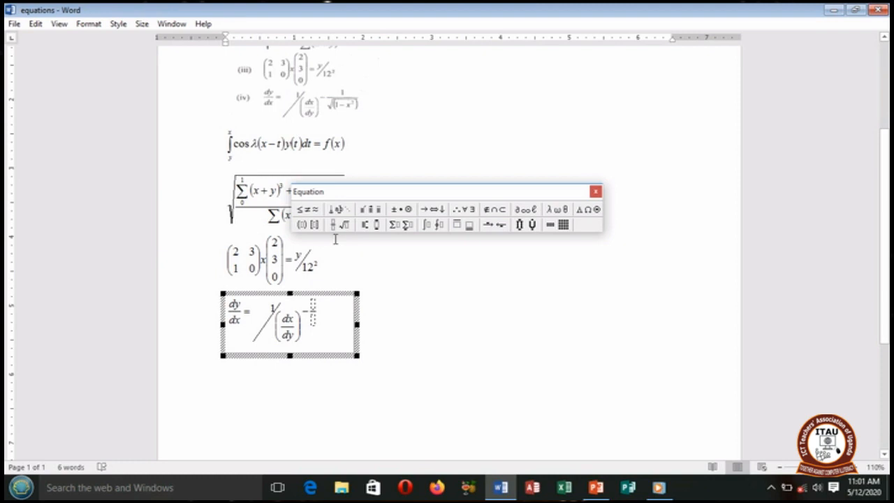
pyautogui.write('1')
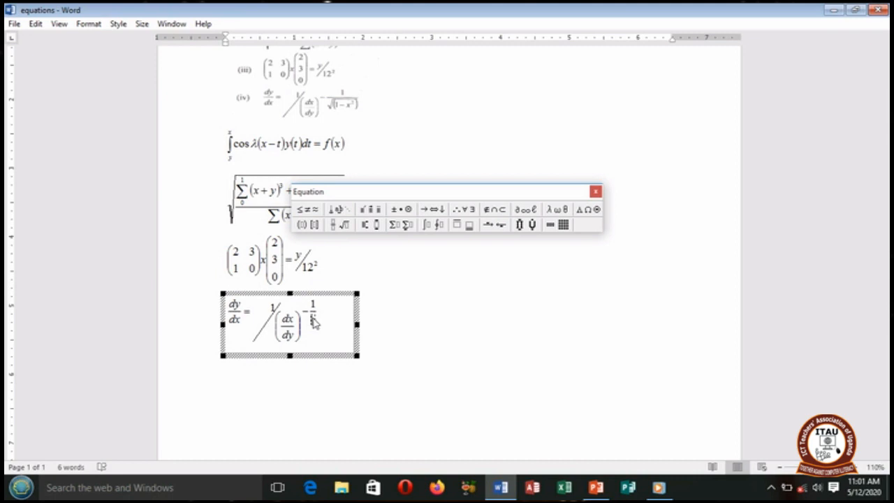
# Step: Fill the last denominator with the square root of round-bracketed 1 − x squared, and return to the document
pyautogui.click(345, 224)
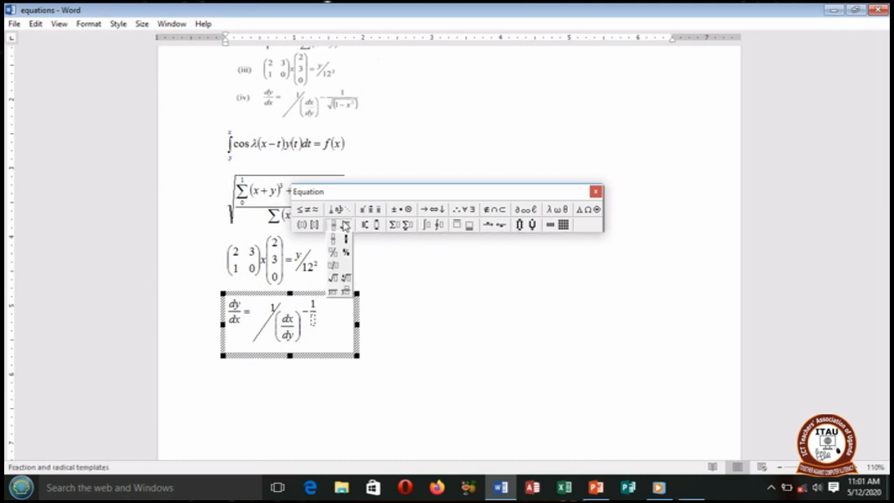
pyautogui.click(333, 278)
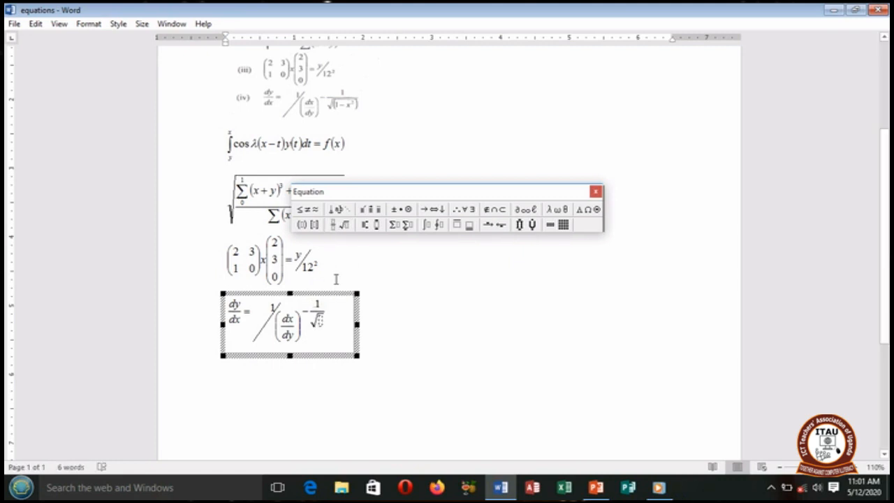
pyautogui.click(301, 224)
pyautogui.click(302, 237)
pyautogui.write('1-')
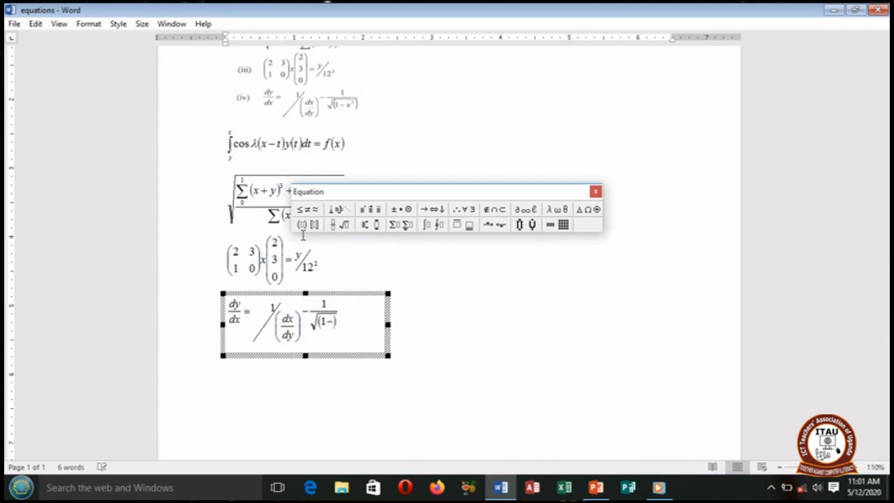
pyautogui.write('x')
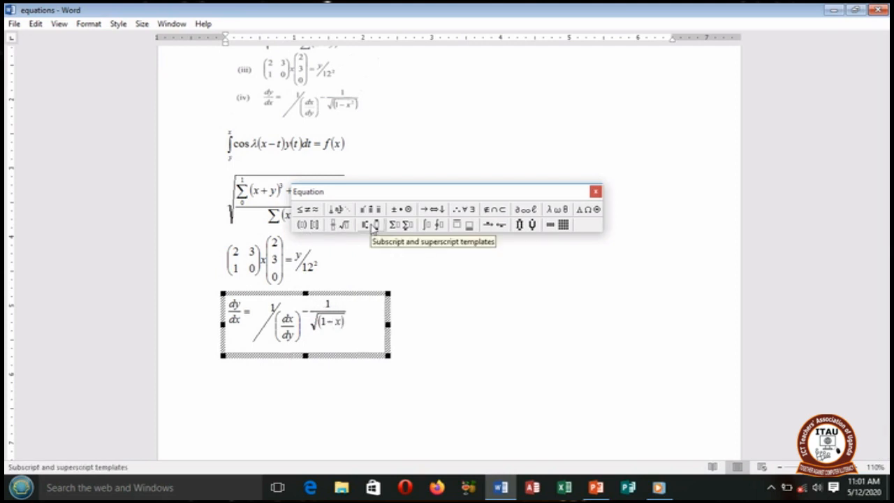
pyautogui.click(372, 225)
pyautogui.click(369, 240)
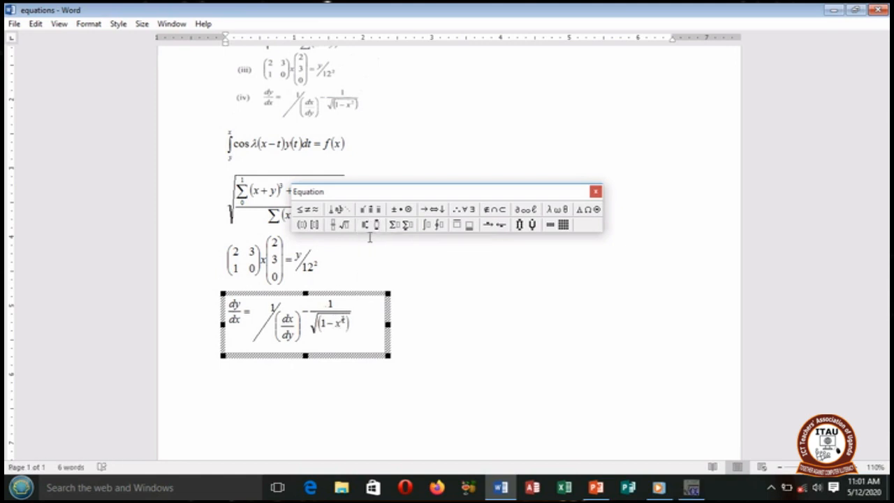
pyautogui.write('2')
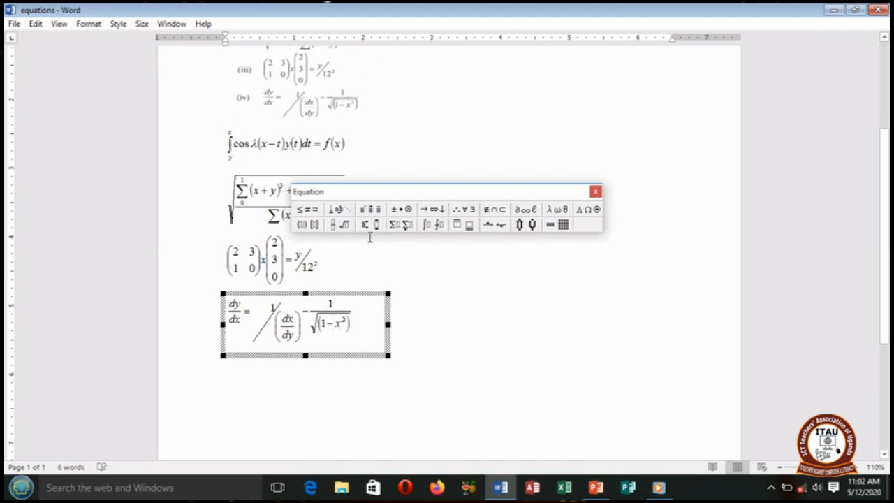
pyautogui.click(416, 304)
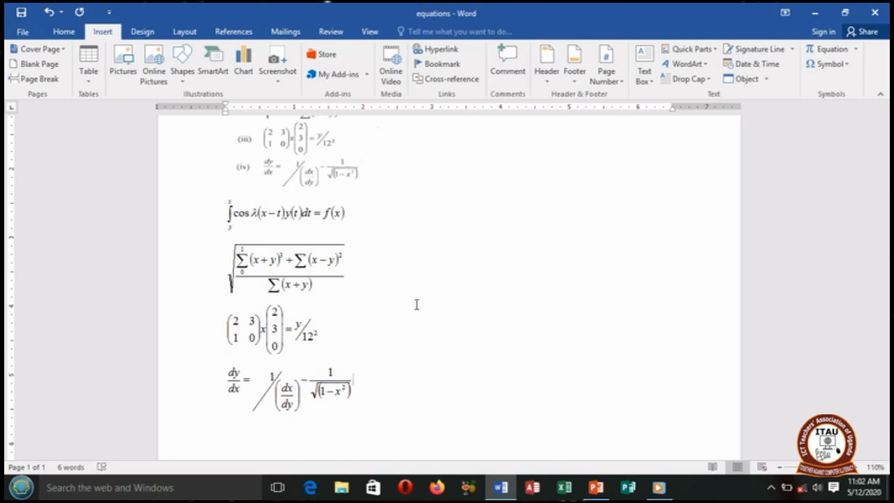
# Step: Insert another Microsoft Equation 3.0 object on a new line below the derivative equation and add round brackets to it
pyautogui.press('Return')
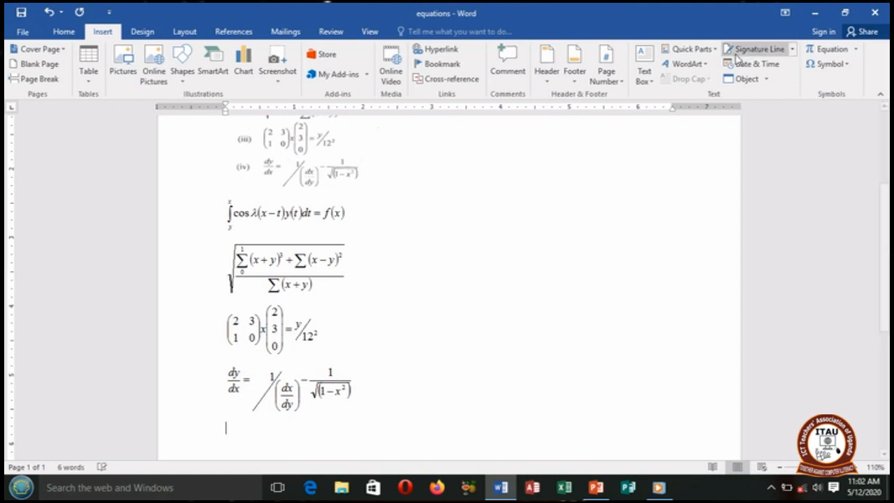
pyautogui.click(745, 78)
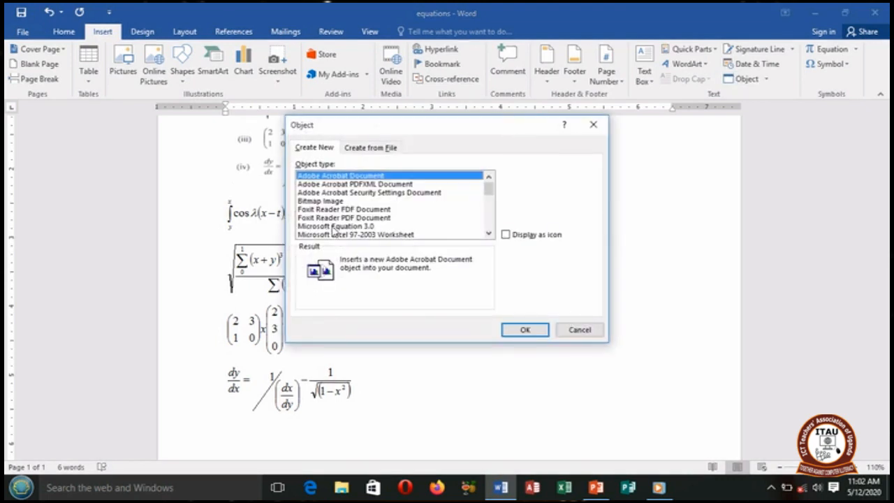
pyautogui.doubleClick(333, 227)
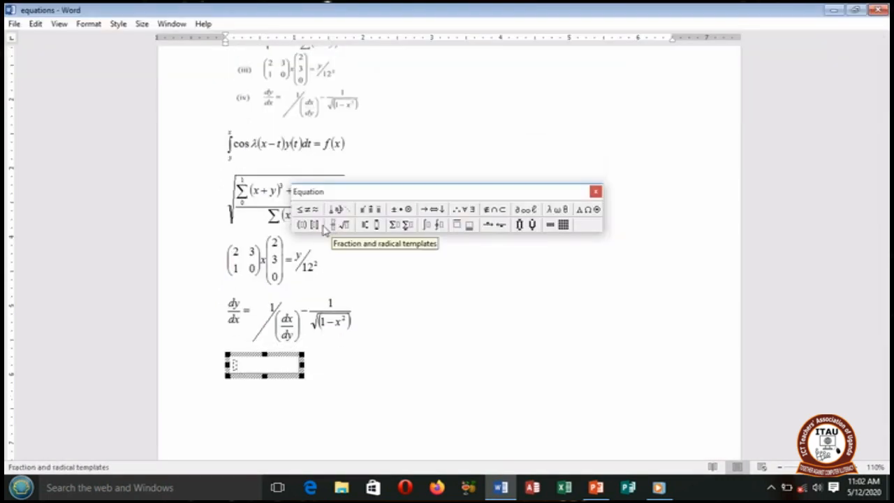
pyautogui.click(302, 225)
pyautogui.click(302, 239)
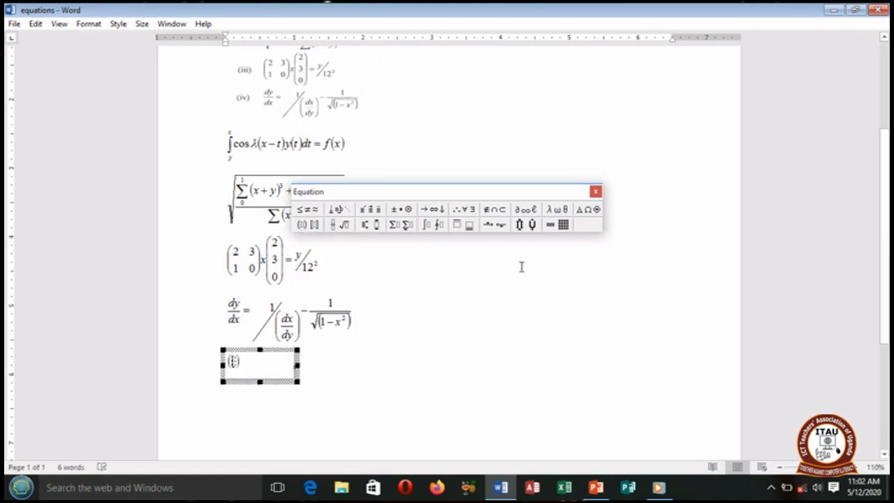
pyautogui.click(551, 226)
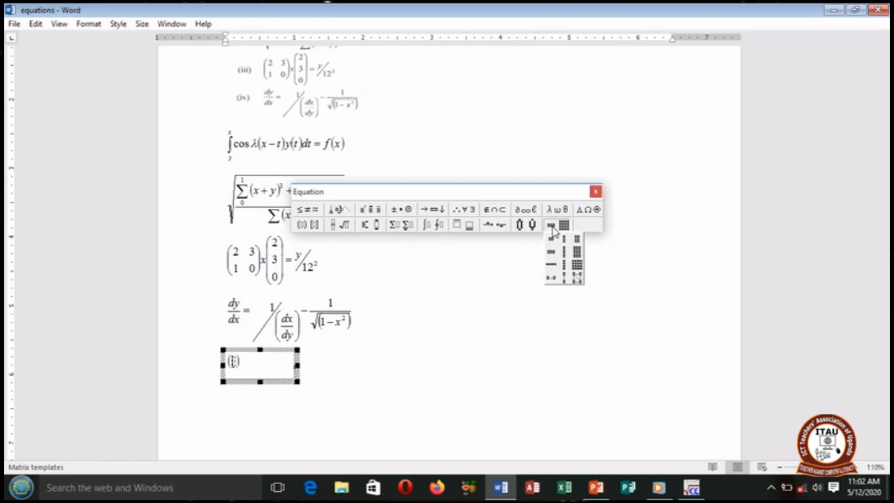
pyautogui.click(234, 365)
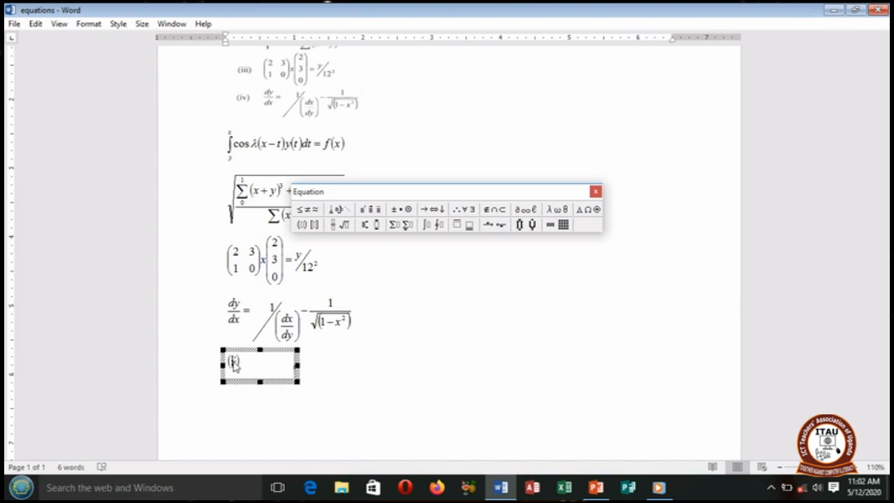
# Step: Enter 2, 5, 6 and 7 inside the brackets as the first matrix row, aligned in tab-spaced columns
pyautogui.write('2')
pyautogui.hotkey('ctrl', 'Tab')
pyautogui.write('5')
pyautogui.hotkey('ctrl', 'Tab')
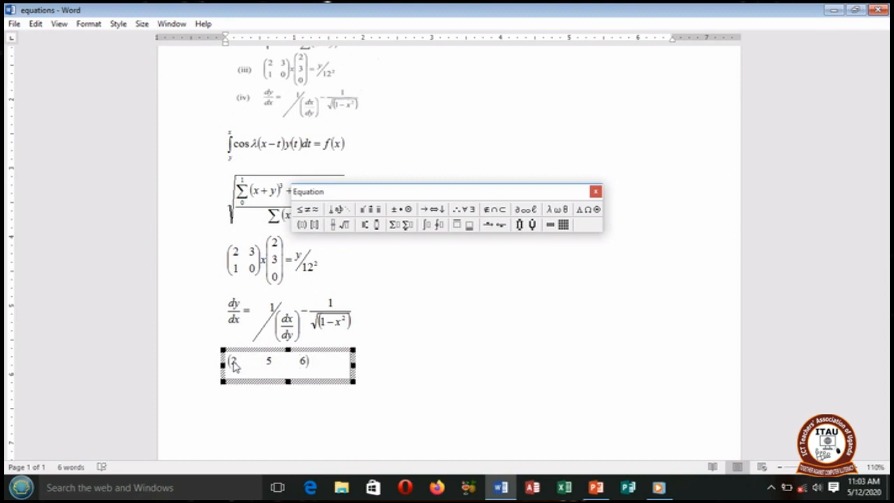
pyautogui.press('Tab')
pyautogui.write('7')
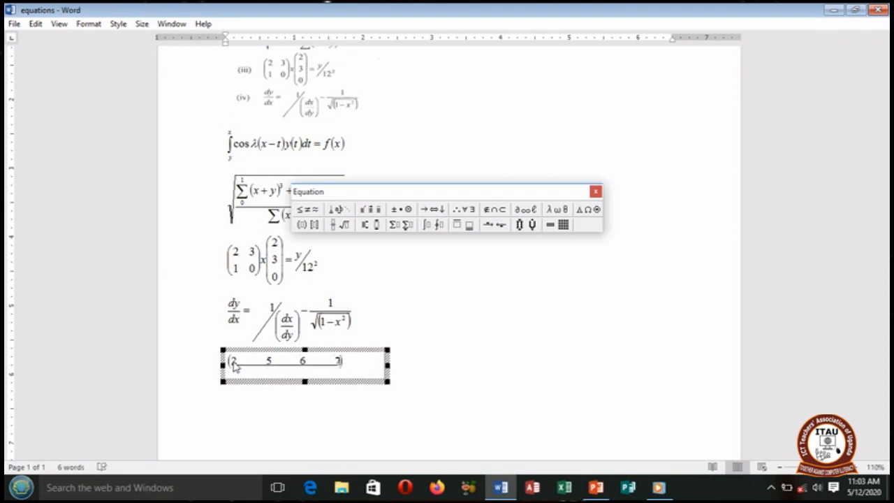
# Step: Add a second row inside the brackets containing 1, 4, 0 and 1, aligned with the columns above
pyautogui.press('Return')
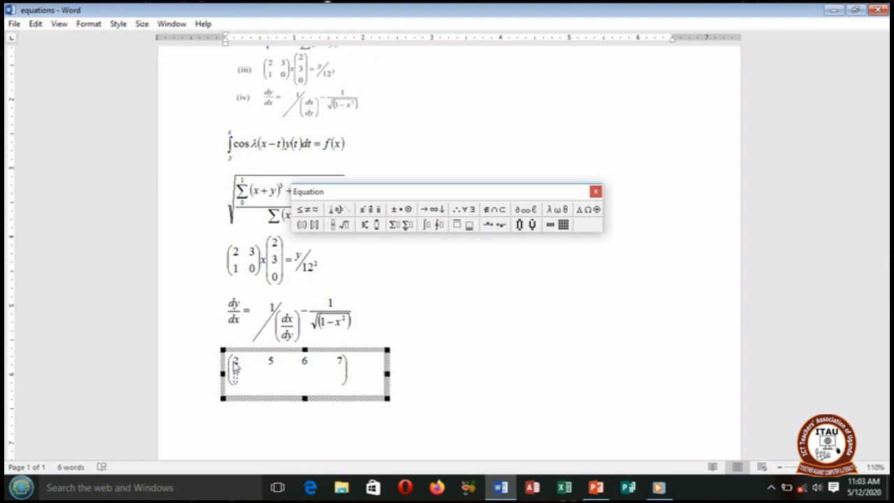
pyautogui.write('1 4')
pyautogui.press('Tab')
pyautogui.write('0')
pyautogui.press('Tab')
pyautogui.write('1')
# Step: Add a third row of four zeros inside the brackets, aligned with the existing columns
pyautogui.press('Return')
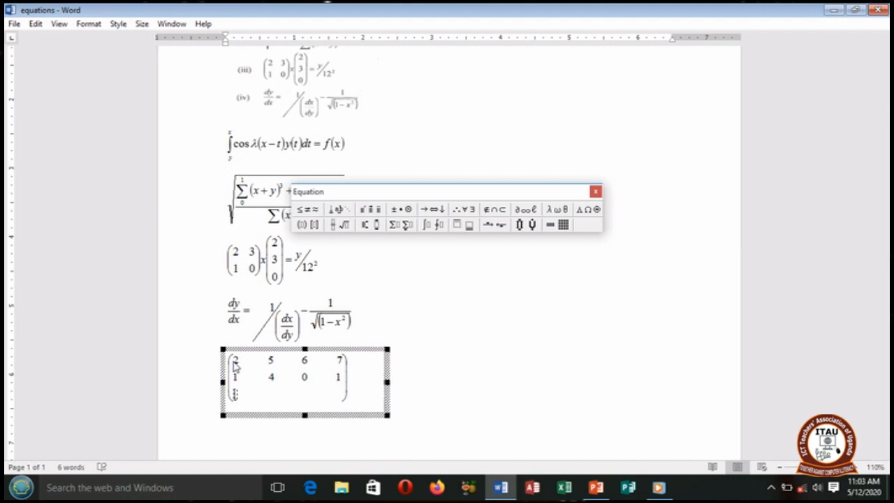
pyautogui.write('0')
pyautogui.press('Tab')
pyautogui.write('0')
pyautogui.press('Tab')
pyautogui.write('0')
pyautogui.press('Tab')
pyautogui.write('0')
# Step: Add a fourth row with 3, 5, 7 and 9 to complete the bracketed matrix, and return to the document
pyautogui.press('Return')
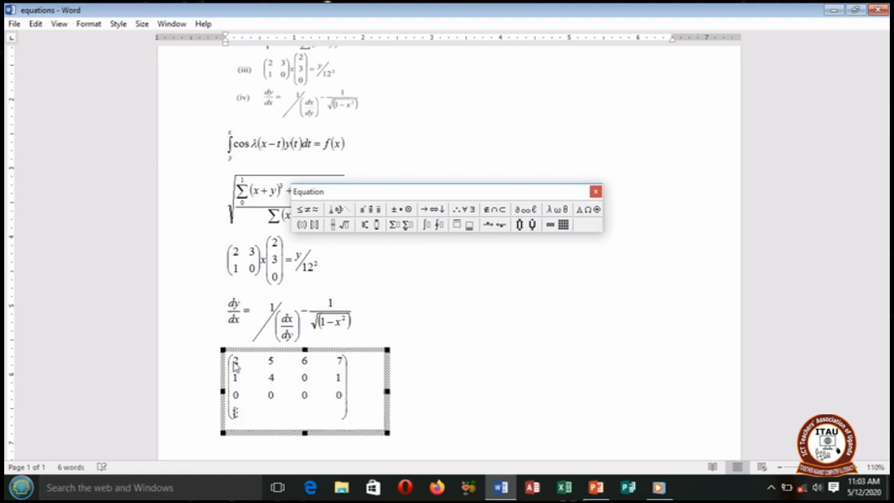
pyautogui.write('3')
pyautogui.press('Tab')
pyautogui.write('5')
pyautogui.press('Tab')
pyautogui.write('7')
pyautogui.press('Tab')
pyautogui.write('9')
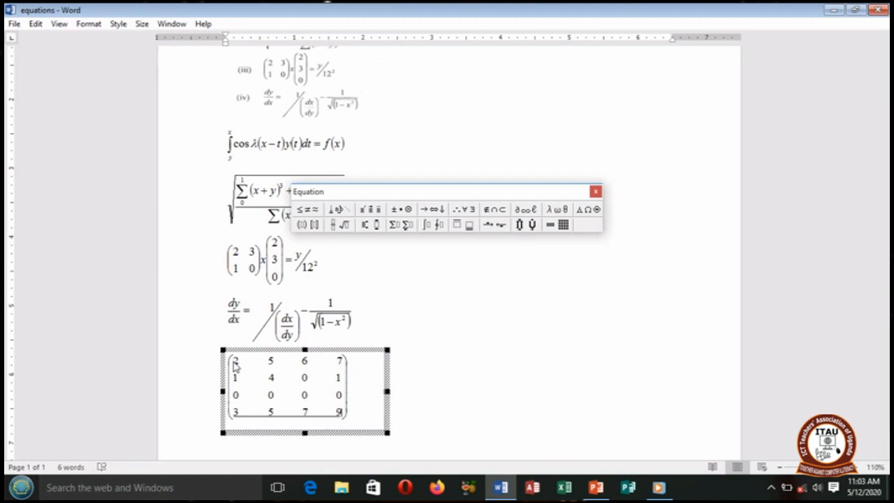
pyautogui.click(451, 384)
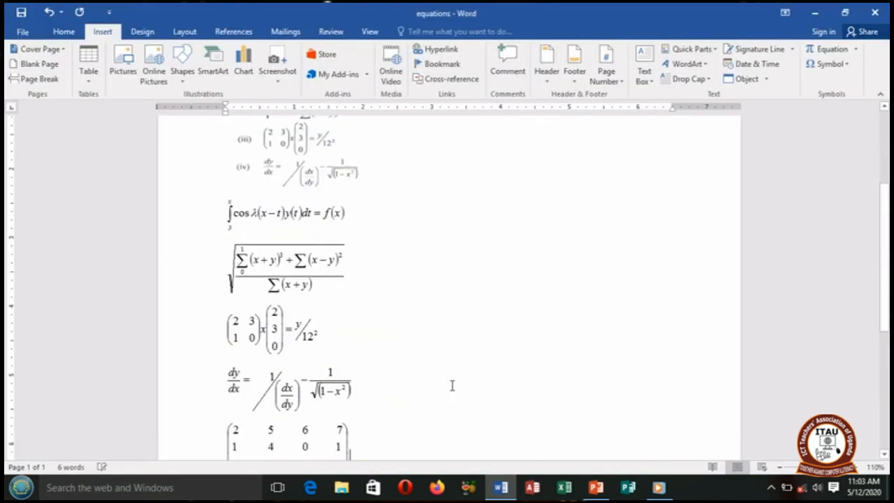
pyautogui.scroll(-3, 452, 386)
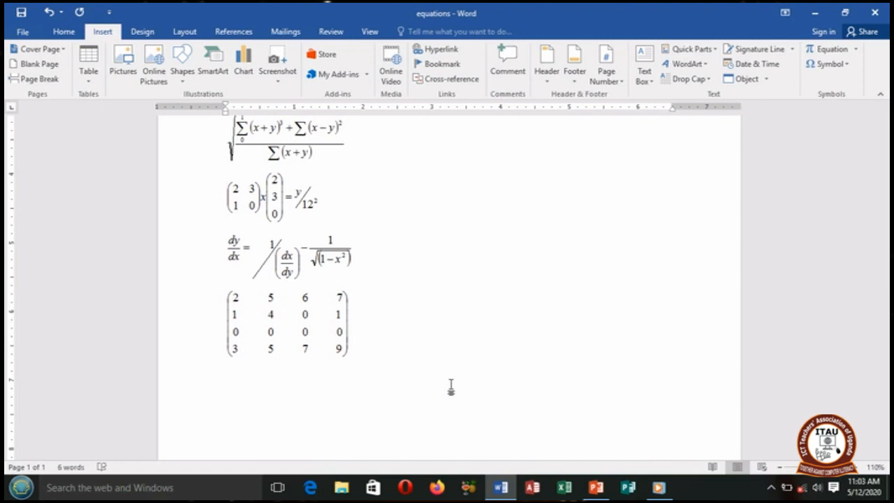
pyautogui.scroll(4, 451, 389)
pyautogui.scroll(3, 452, 380)
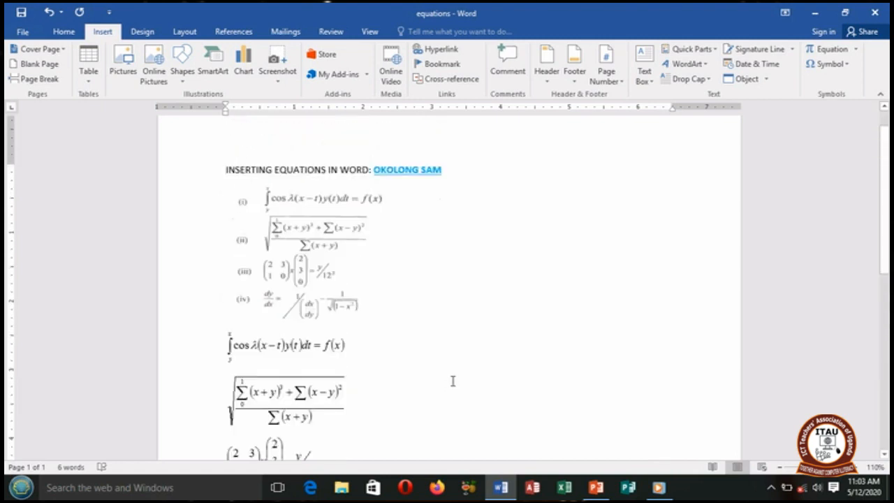